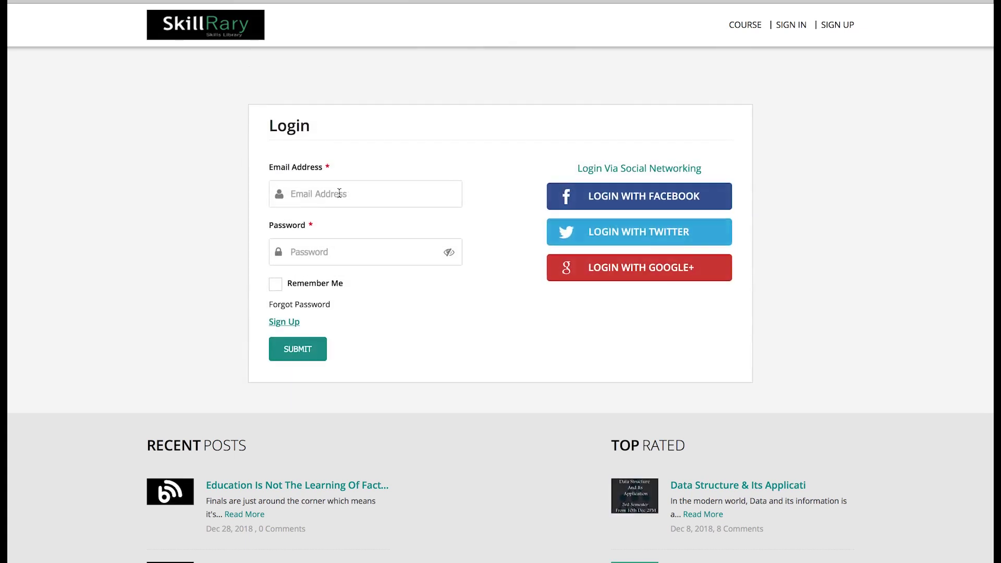
# Sign in with the account e-mail and password, then list your teaching courses under My courses
pyautogui.click(338, 194)
pyautogui.write('user@gmail.com')
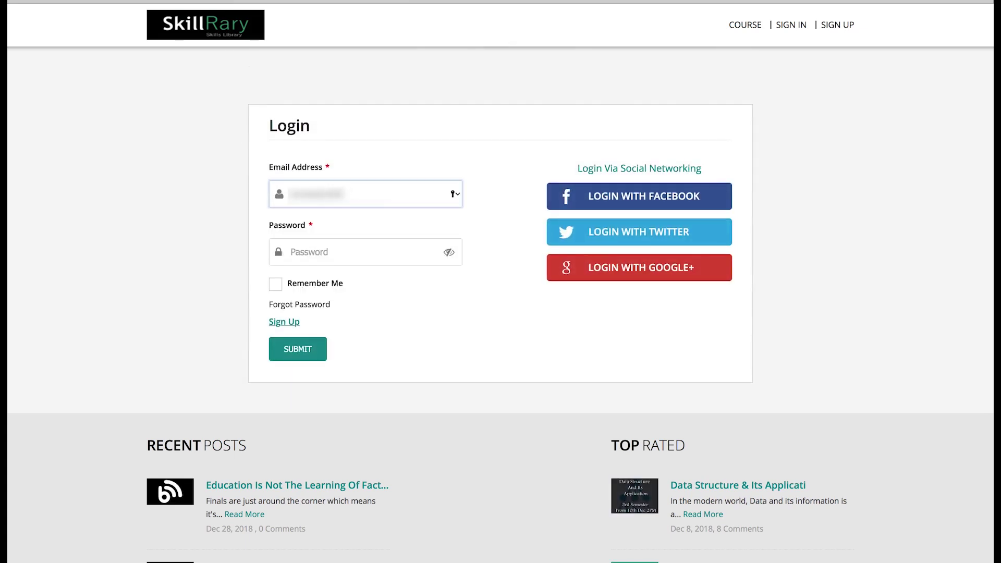
pyautogui.write('gmail.com')
pyautogui.press('Tab')
pyautogui.write('********')
pyautogui.press('Return')
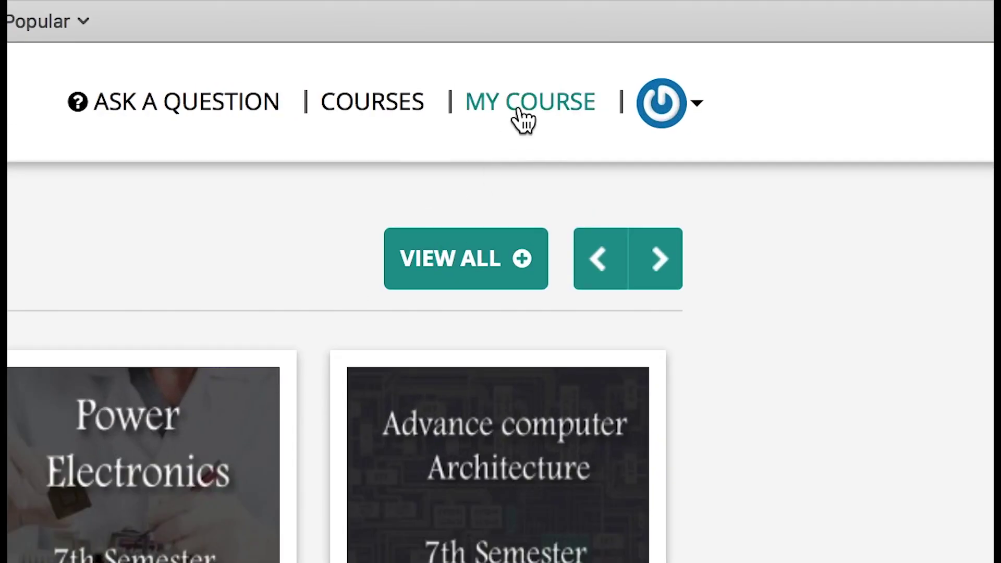
pyautogui.click(523, 121)
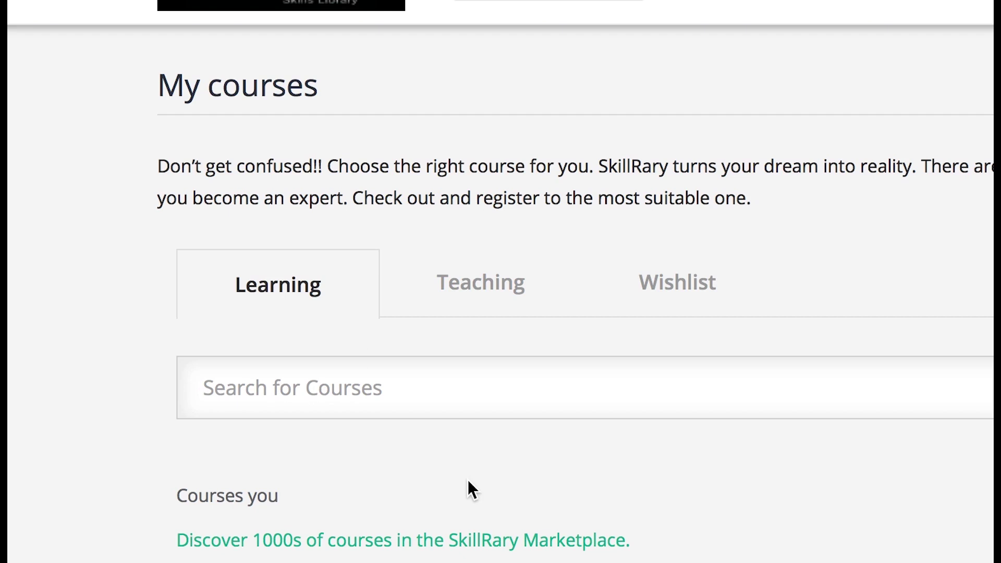
pyautogui.click(492, 299)
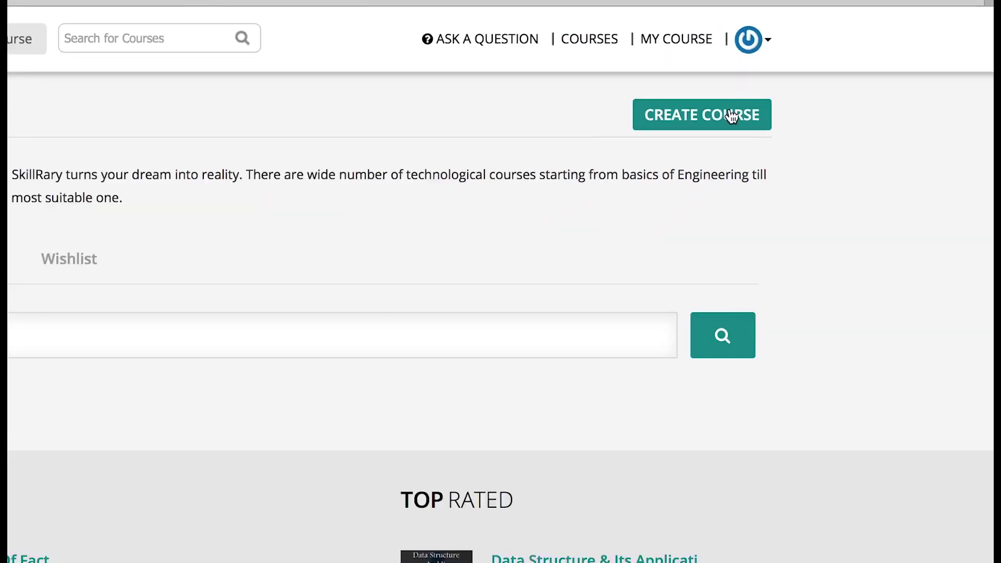
# Start a new course and answer Yes to 'Does your course have Live Classes?'
pyautogui.click(626, 162)
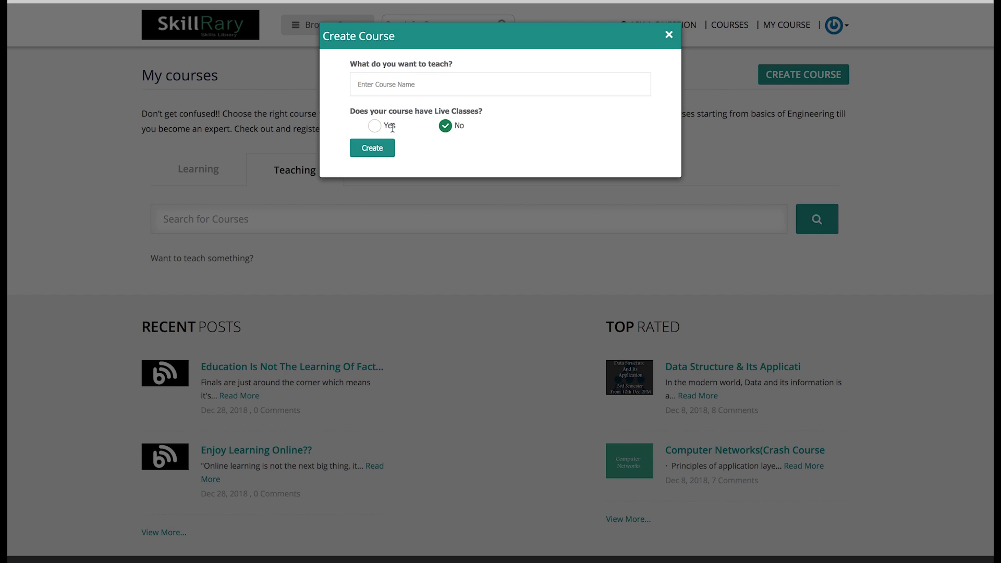
pyautogui.click(377, 127)
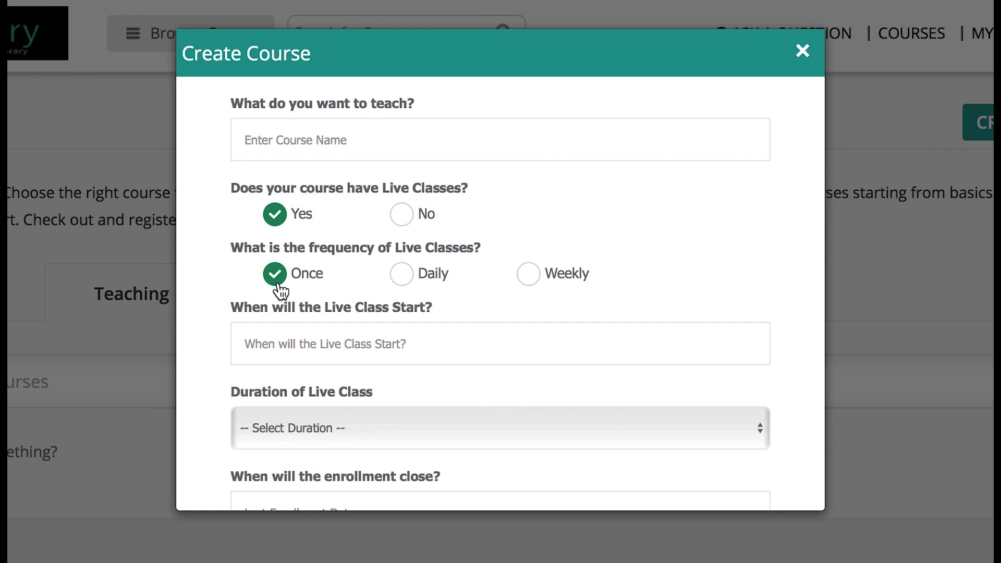
# Set the live classes to Weekly on Monday through Friday
pyautogui.click(407, 282)
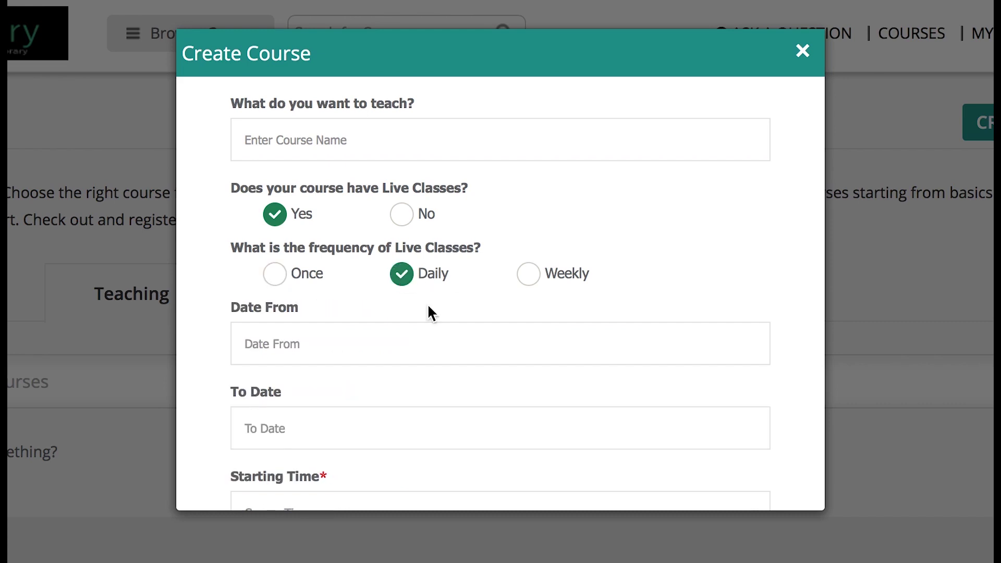
pyautogui.scroll(-2, 432, 313)
pyautogui.scroll(-3, 432, 313)
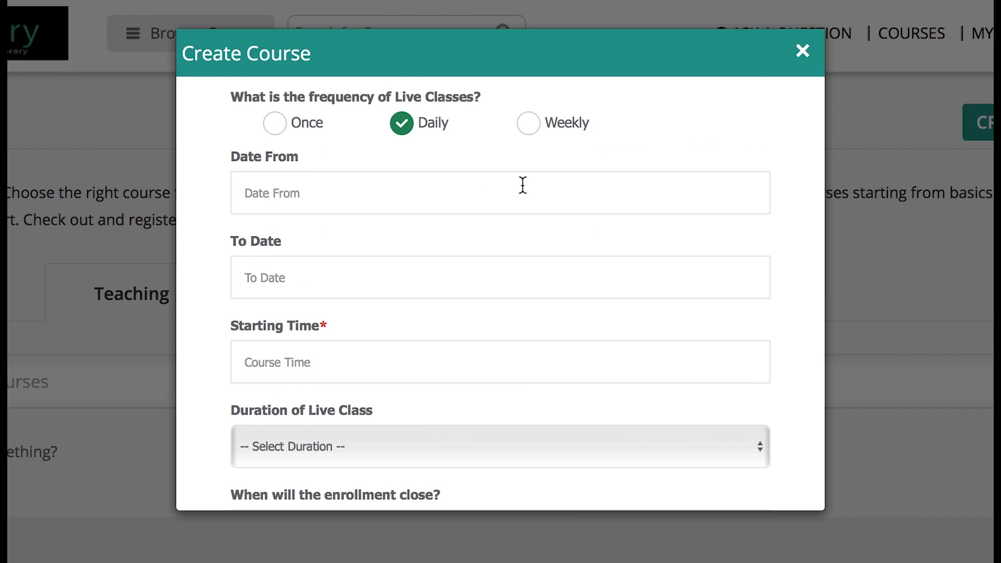
pyautogui.click(530, 124)
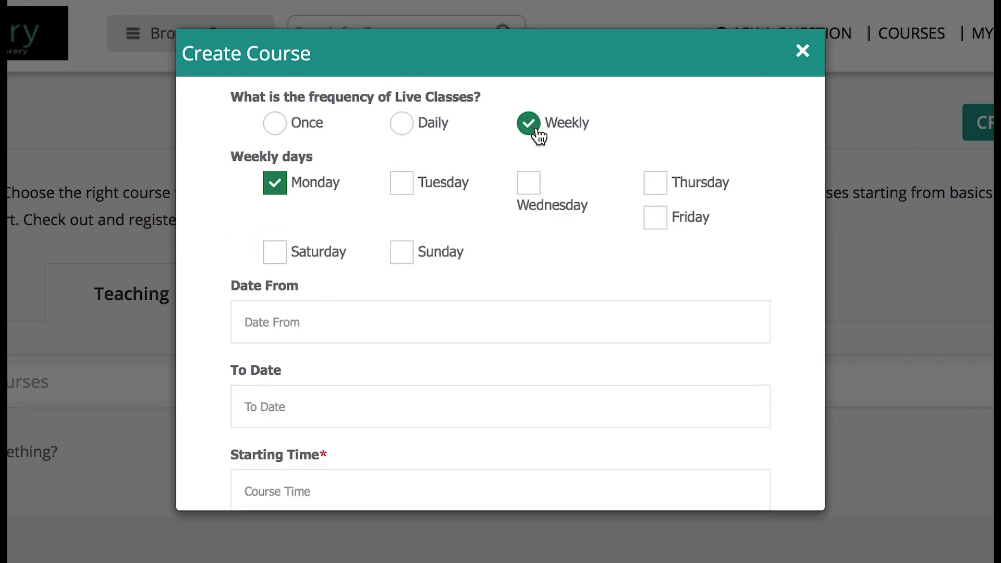
pyautogui.click(405, 186)
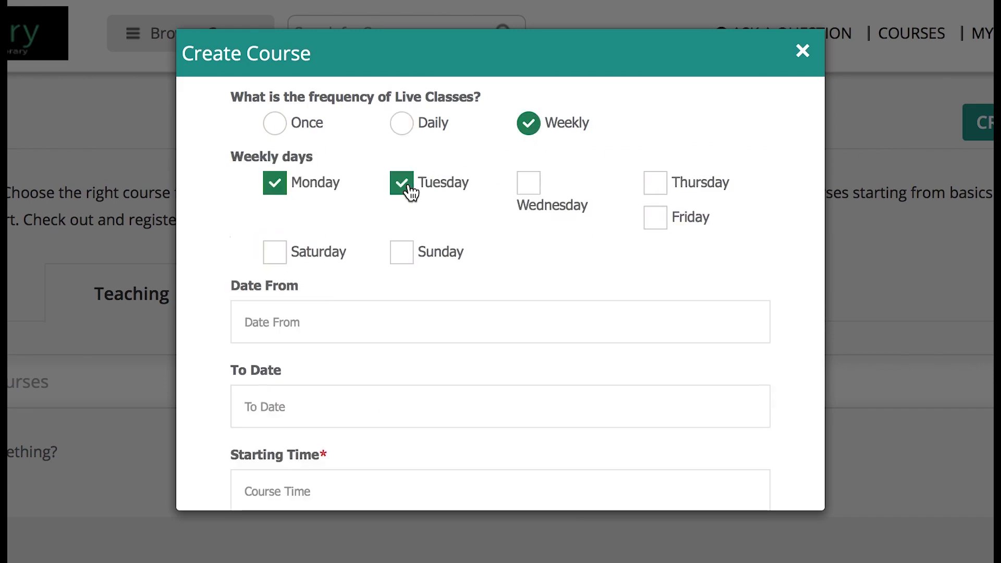
pyautogui.click(529, 192)
pyautogui.click(661, 191)
pyautogui.click(665, 222)
# Set the class dates to run from 4 January 2019 to 18 January 2019
pyautogui.click(338, 330)
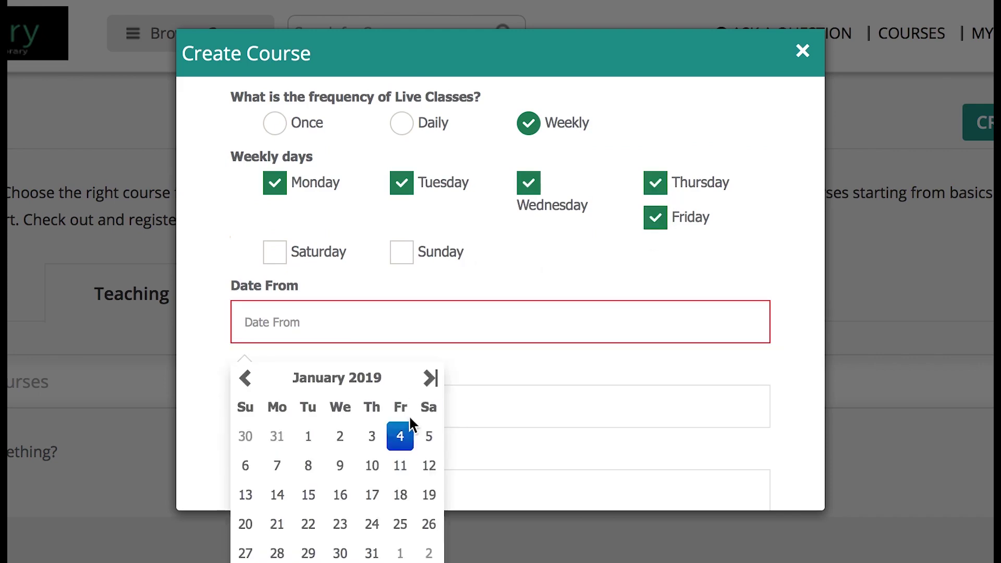
pyautogui.click(409, 444)
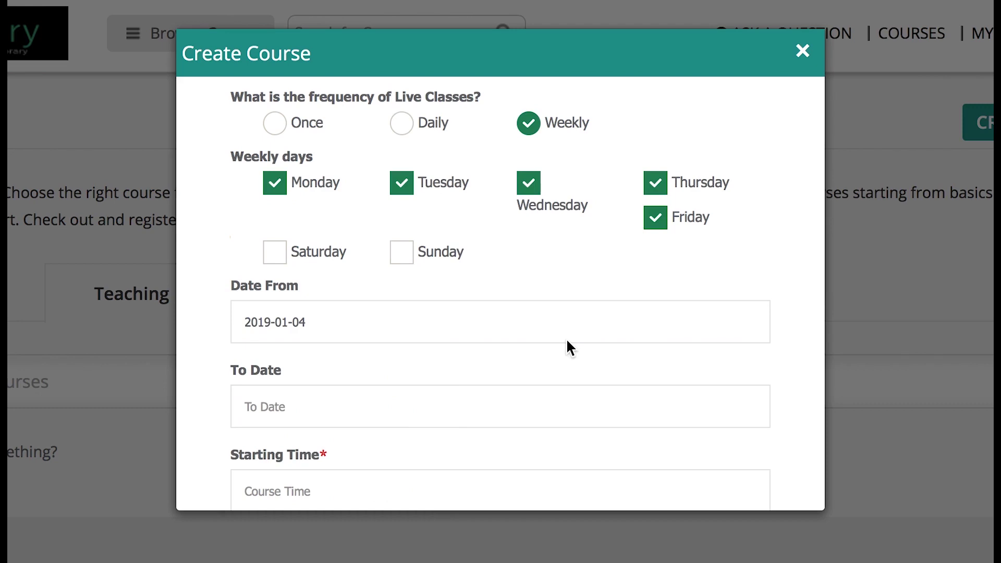
pyautogui.click(366, 406)
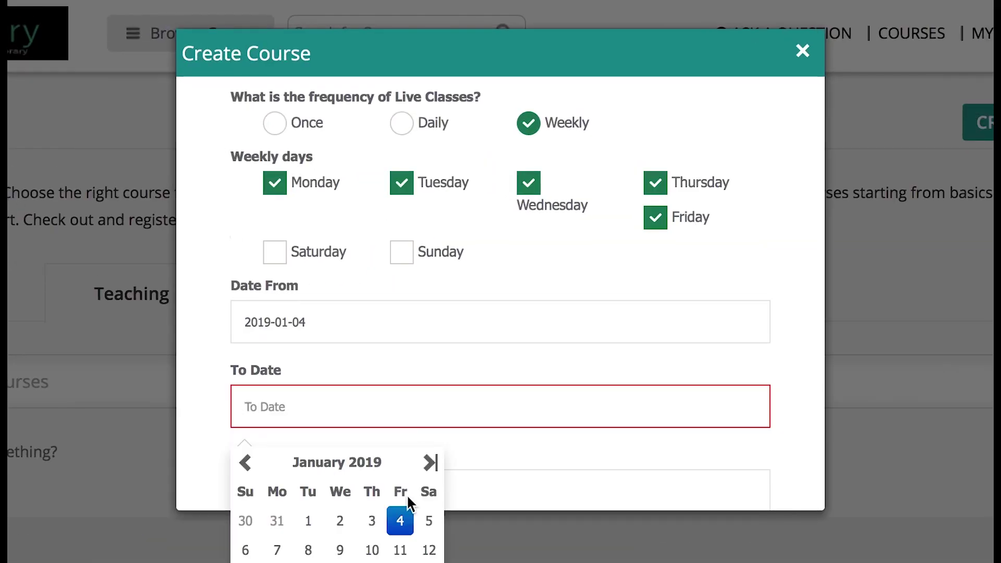
pyautogui.click(400, 560)
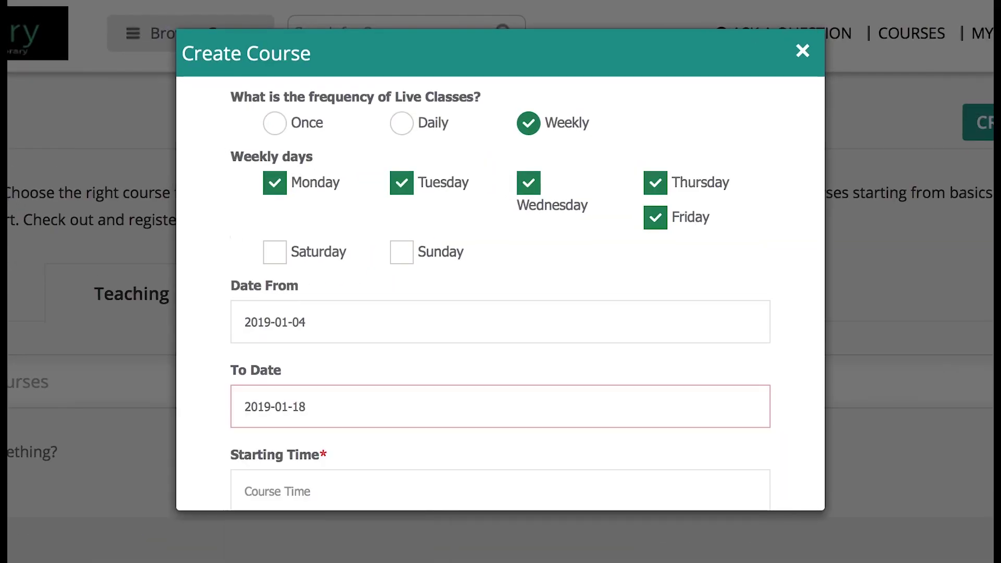
pyautogui.scroll(-3, 365, 324)
# Set the class starting time to 15:30 with a 2 Hour duration
pyautogui.click(333, 313)
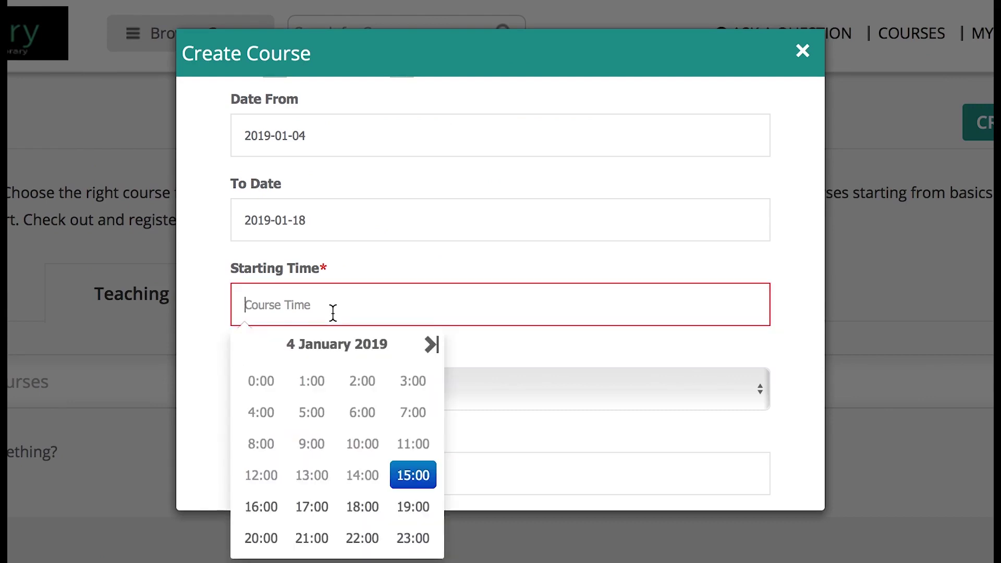
pyautogui.click(413, 475)
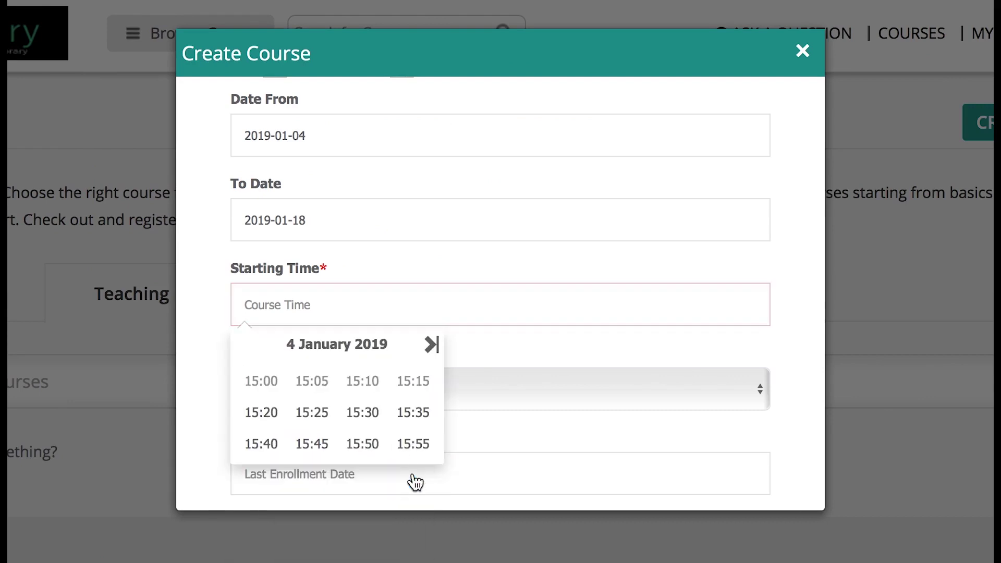
pyautogui.click(360, 415)
pyautogui.scroll(-3, 455, 340)
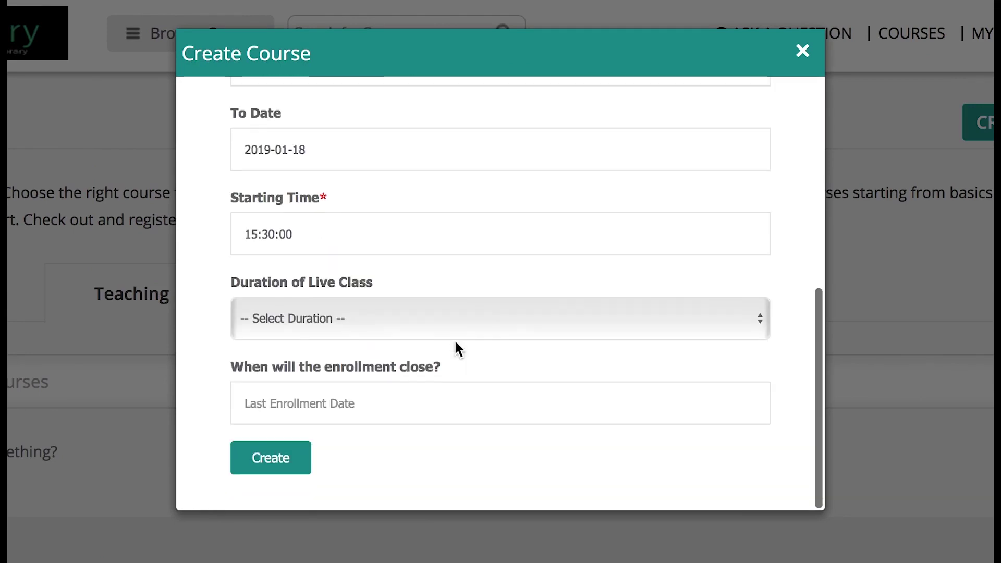
pyautogui.click(378, 312)
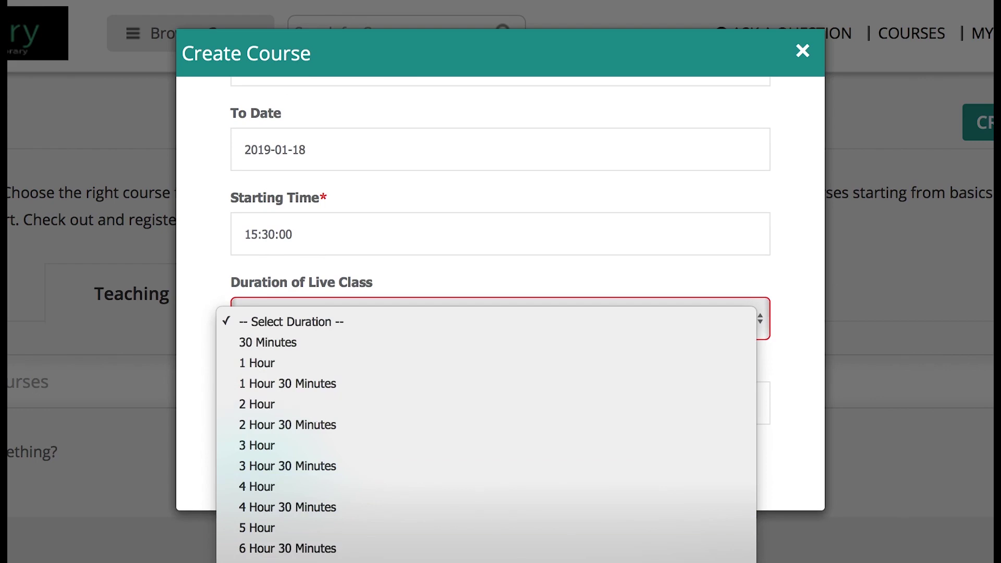
pyautogui.click(314, 405)
pyautogui.click(314, 405)
# Set enrollment to close on 7 January 2019 at 15:30
pyautogui.click(315, 406)
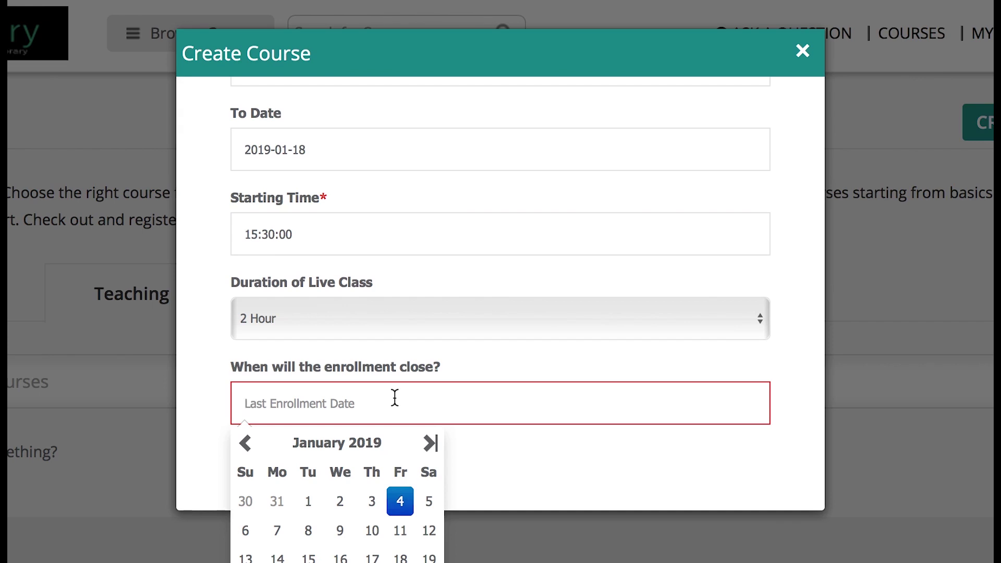
pyautogui.click(276, 534)
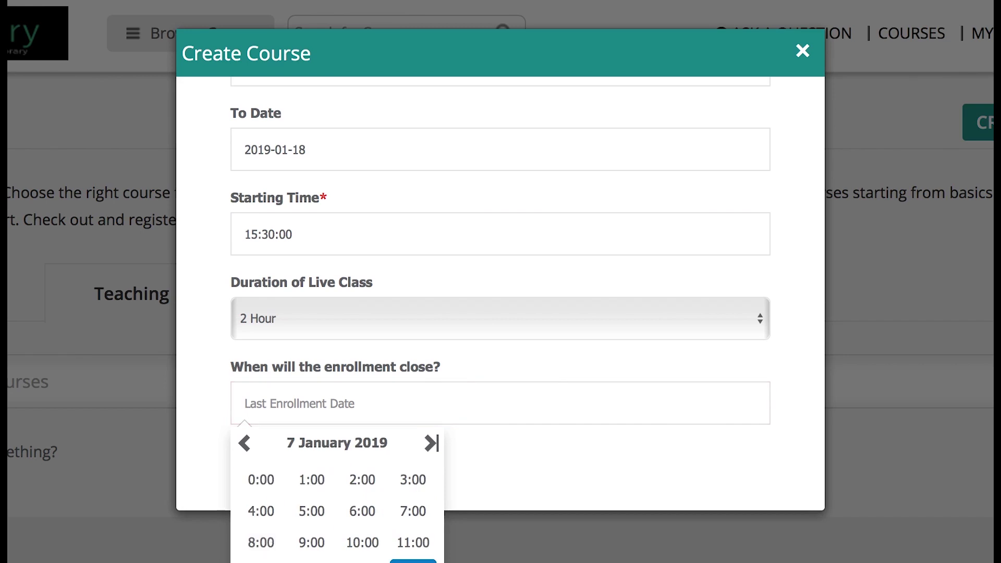
pyautogui.click(413, 562)
pyautogui.click(361, 514)
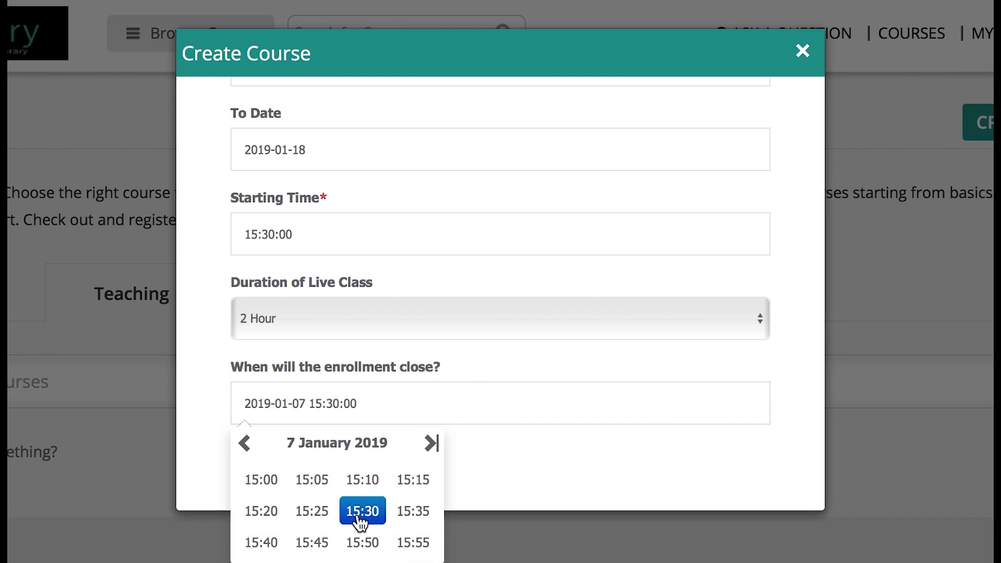
pyautogui.click(512, 464)
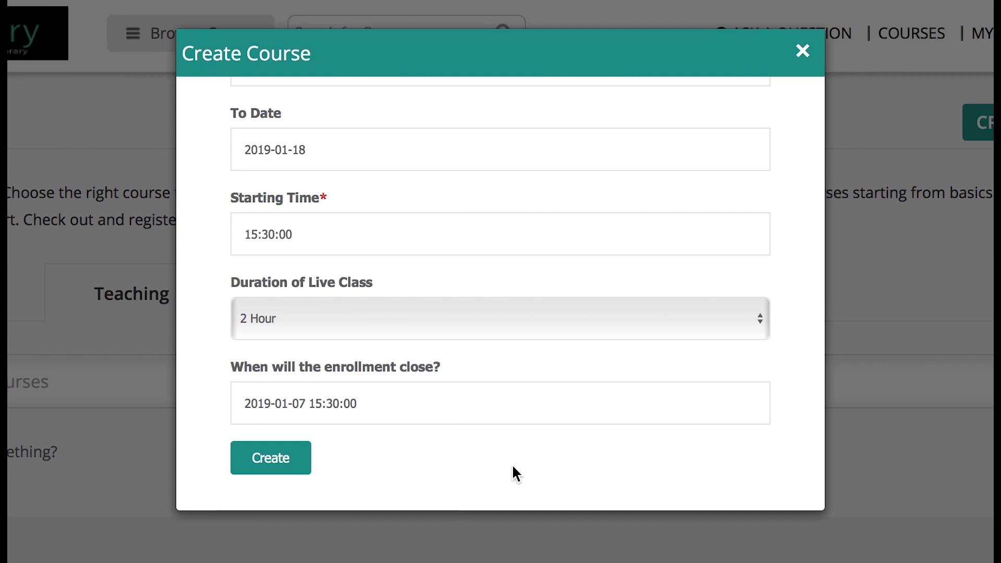
# Name the course 'Aptitude Training for Engineers' and create it
pyautogui.click(276, 469)
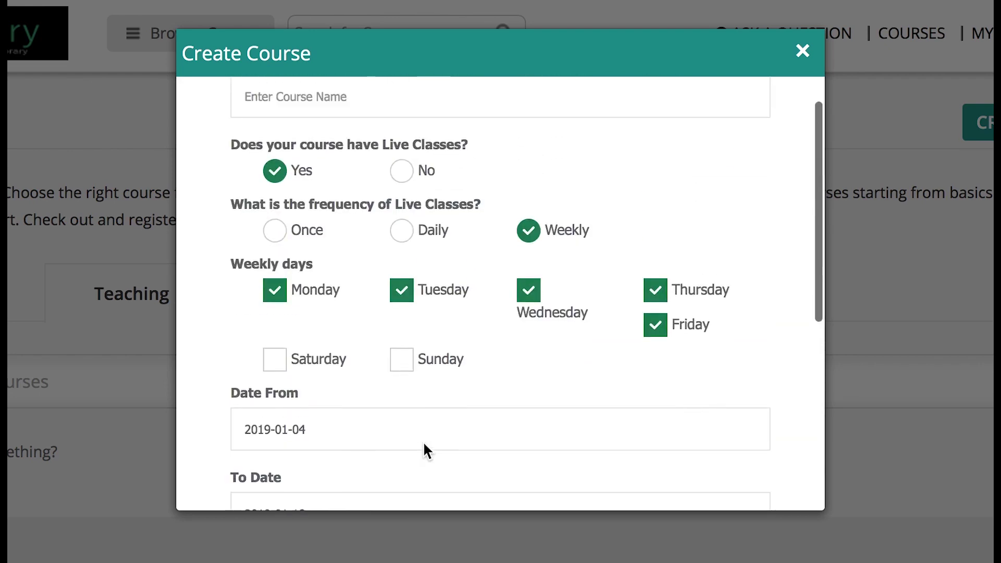
pyautogui.scroll(-10, 423, 441)
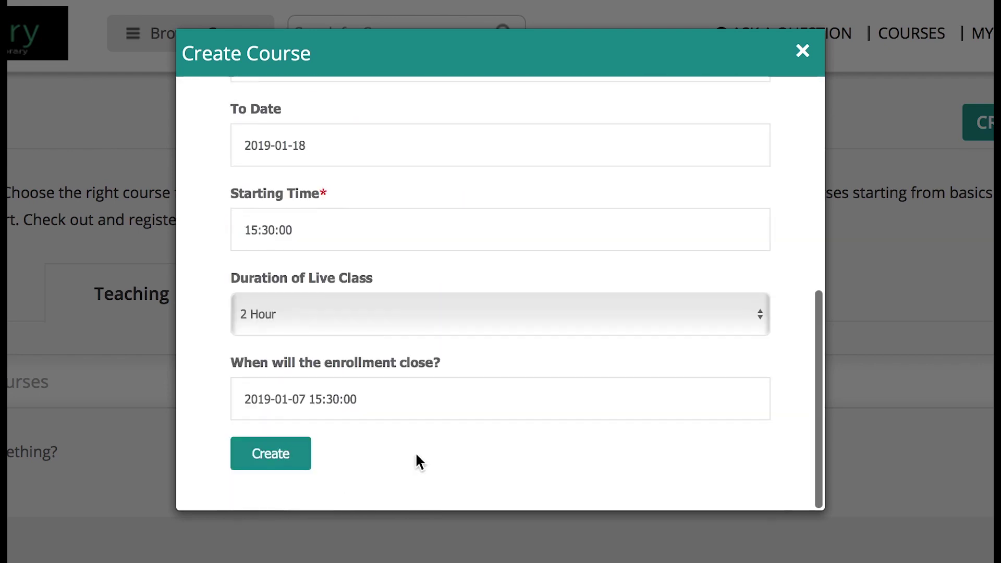
pyautogui.click(272, 462)
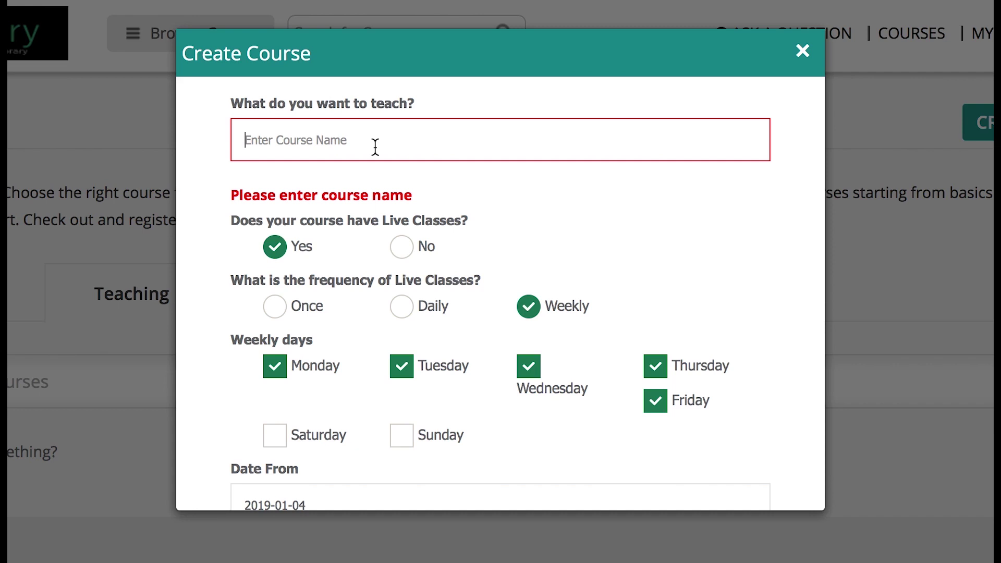
pyautogui.write('Apt')
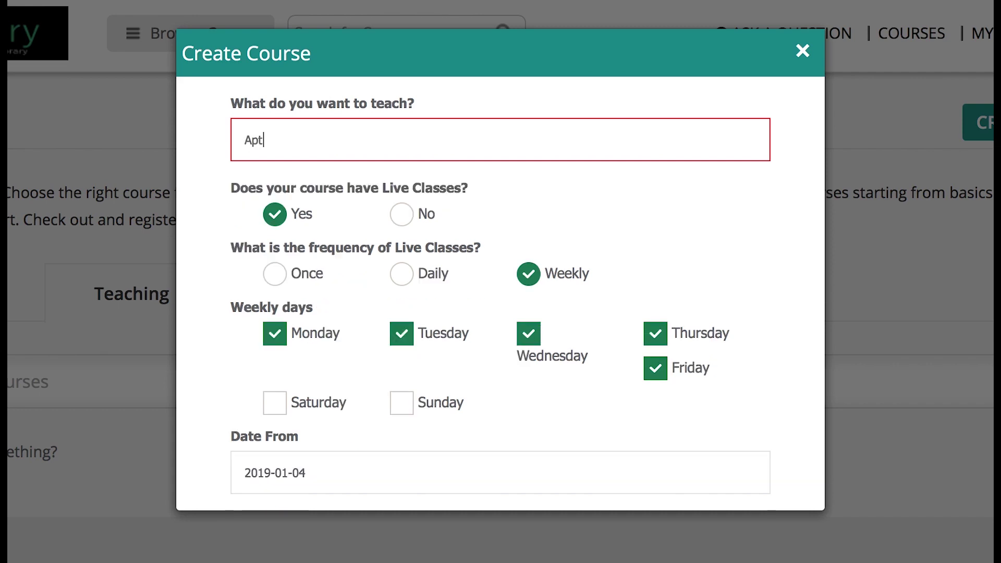
pyautogui.write('itude Training for Engineers')
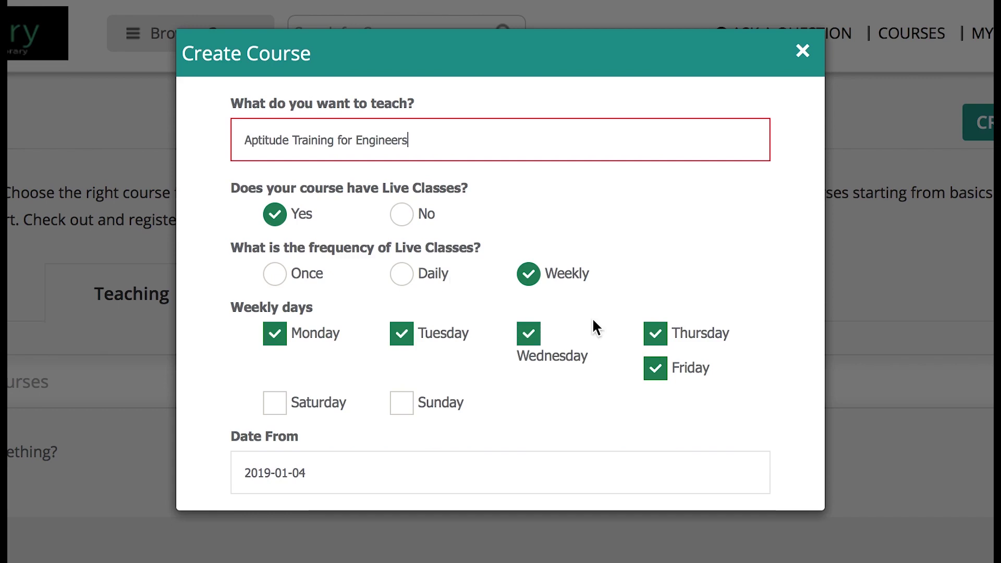
pyautogui.scroll(-8, 594, 326)
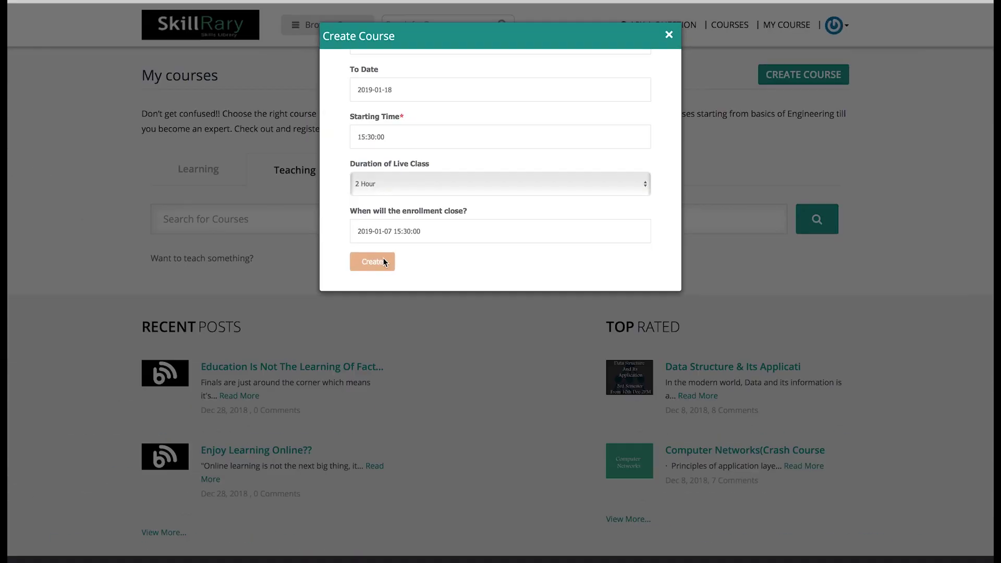
pyautogui.click(294, 460)
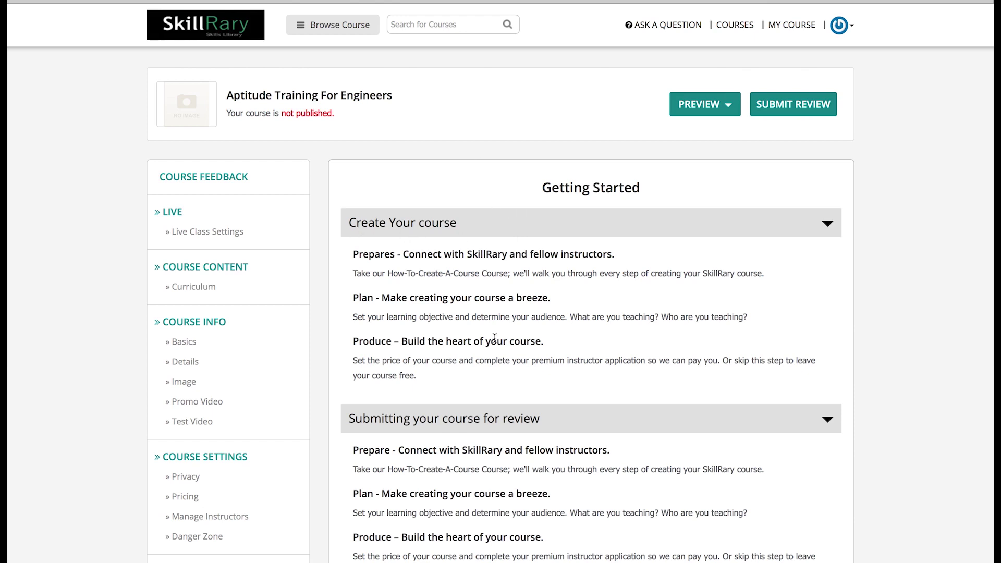
# Look over the Getting Started page and close the Preview options without choosing one
pyautogui.scroll(-4, 494, 338)
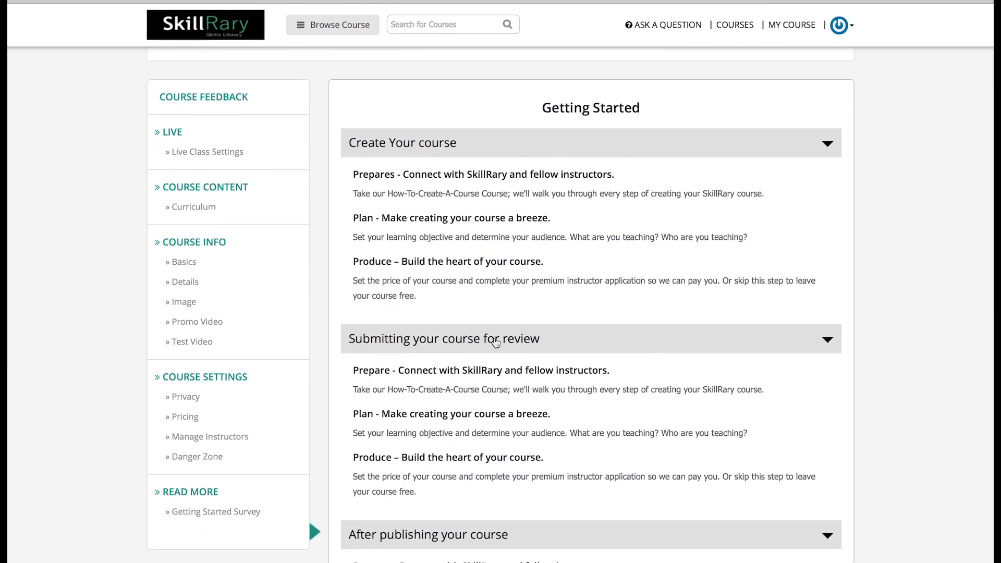
pyautogui.scroll(-3, 496, 342)
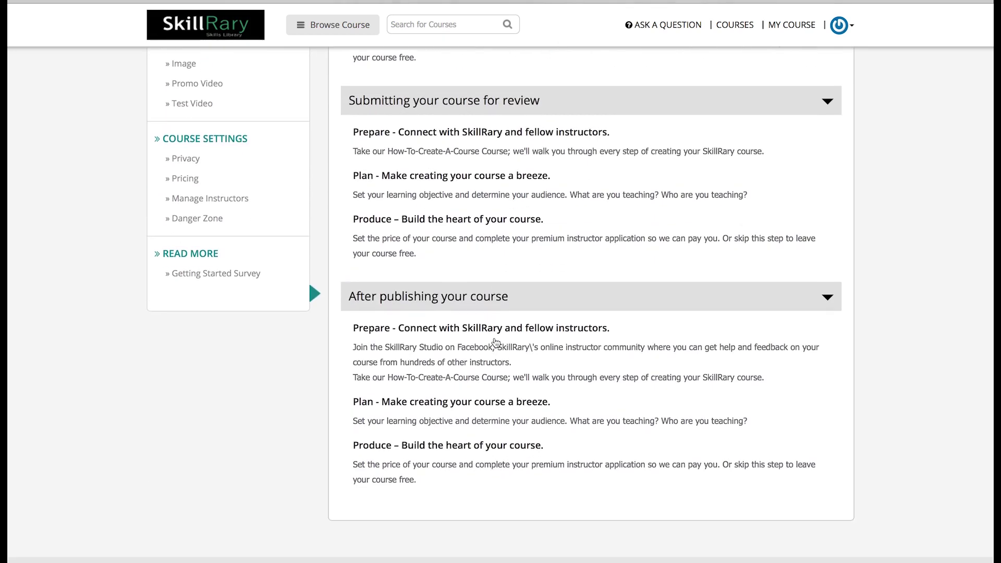
pyautogui.scroll(5, 495, 337)
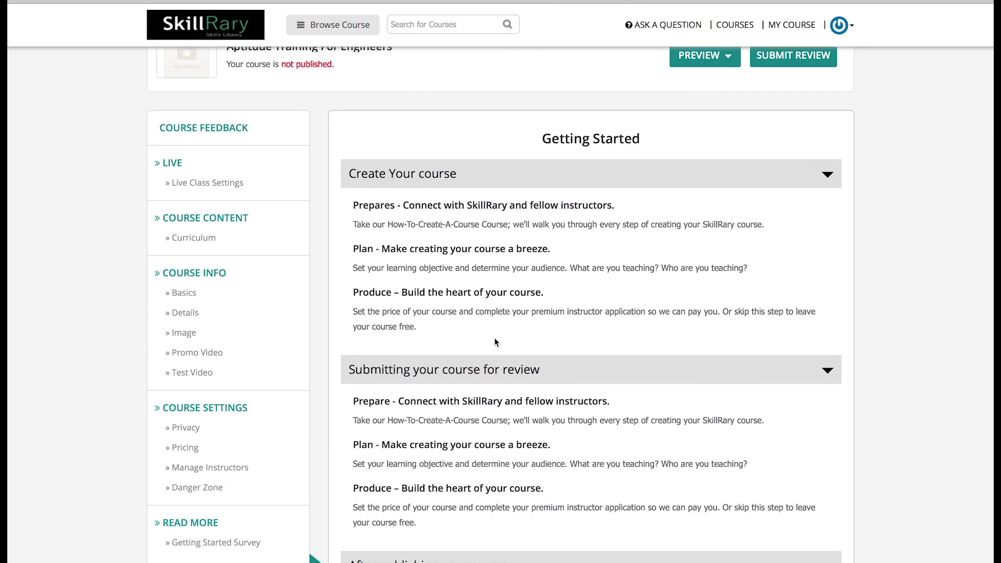
pyautogui.scroll(2, 495, 338)
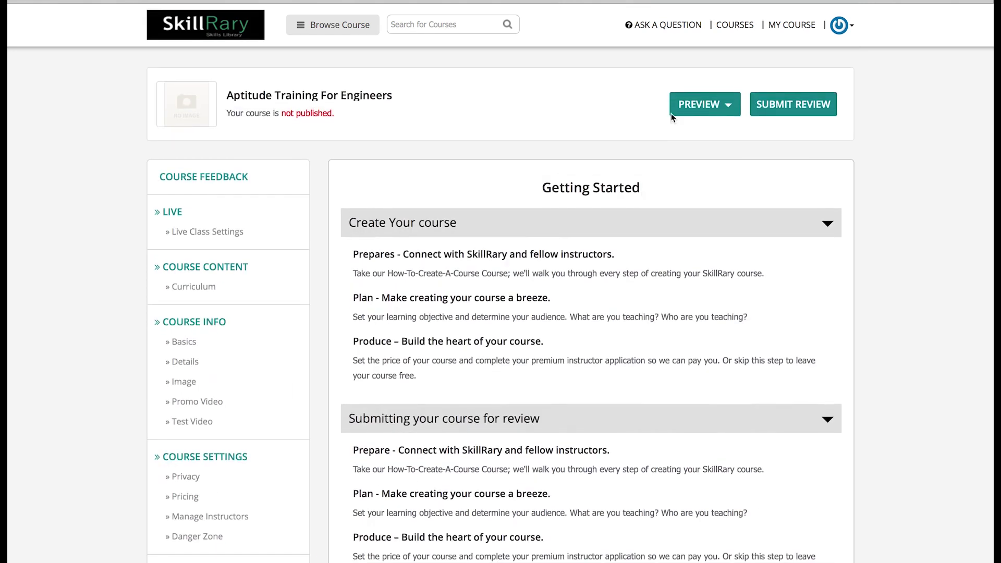
pyautogui.click(735, 109)
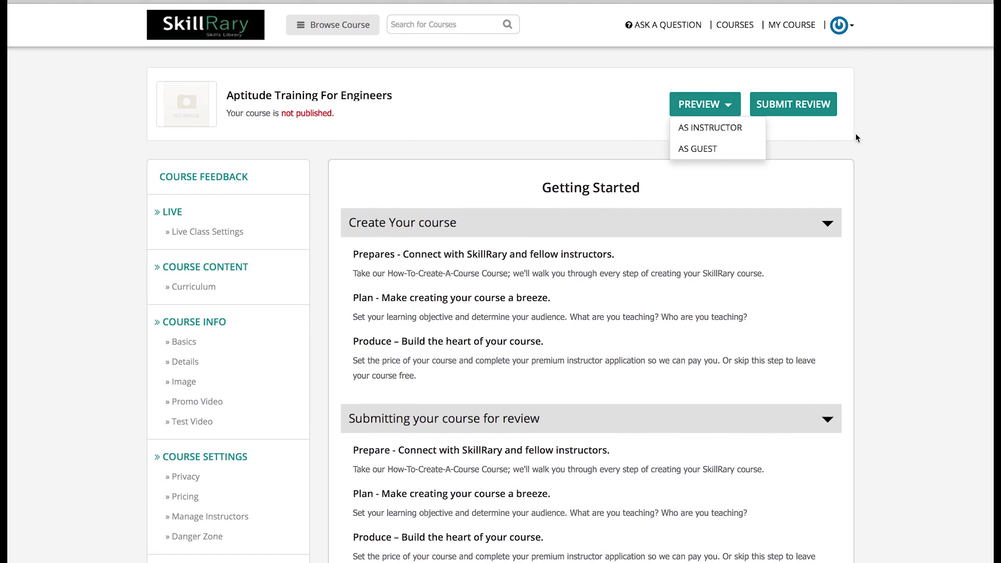
pyautogui.click(838, 140)
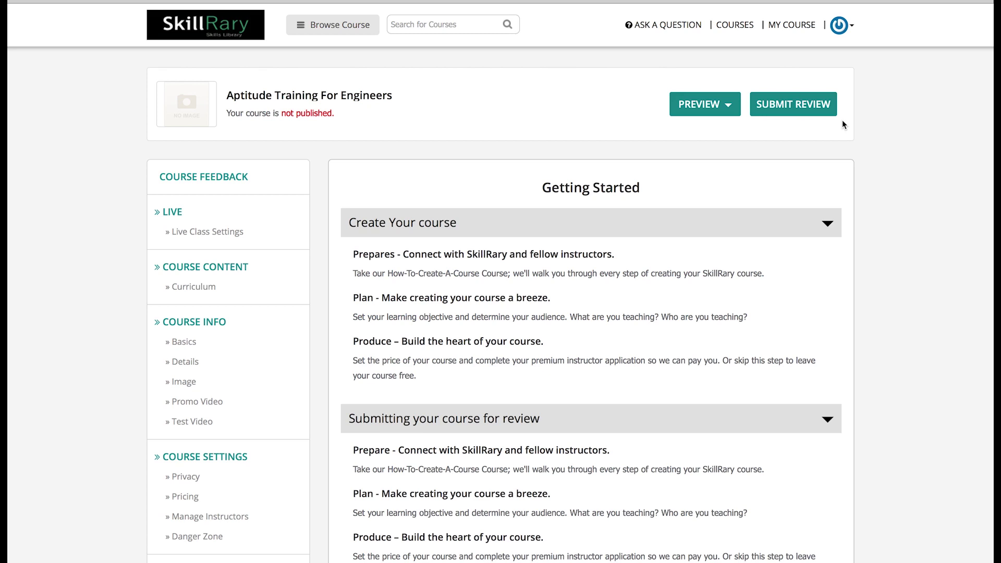
# Submit the course for review, then dismiss the list of missing requirements
pyautogui.click(785, 108)
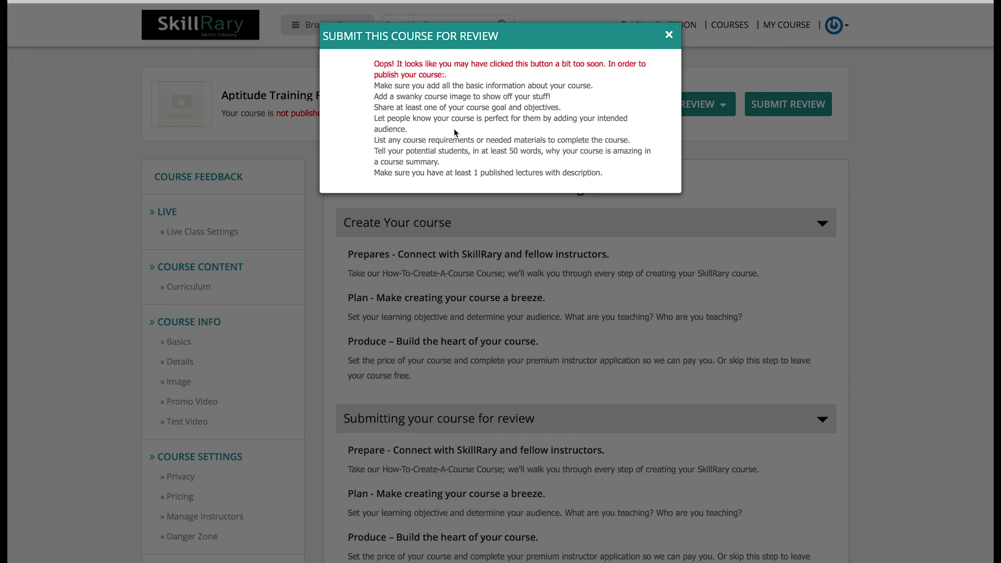
pyautogui.click(669, 34)
# In the Curriculum, rename Section 1 from 'Start Here' to 'Chapter 1'
pyautogui.click(198, 288)
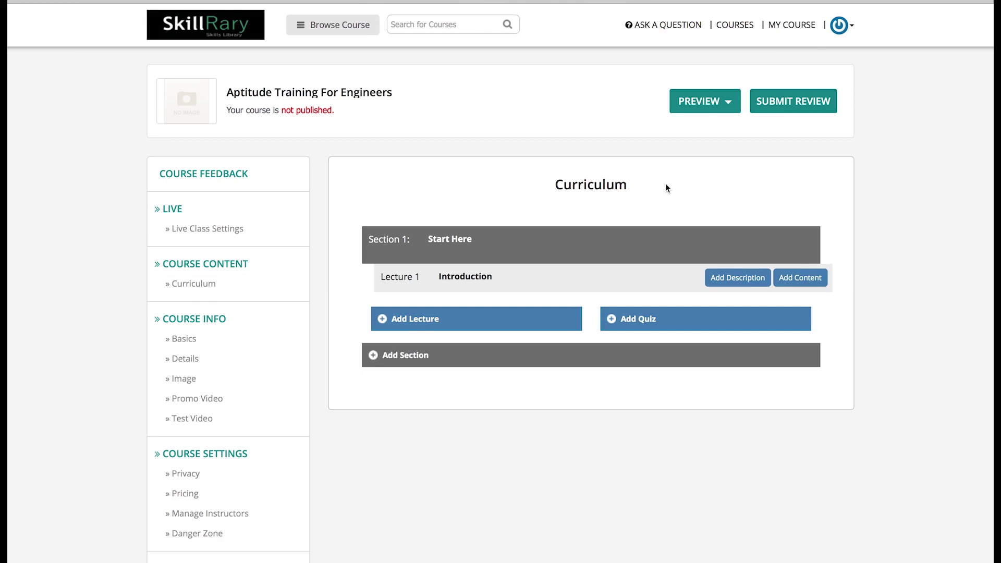
pyautogui.click(465, 287)
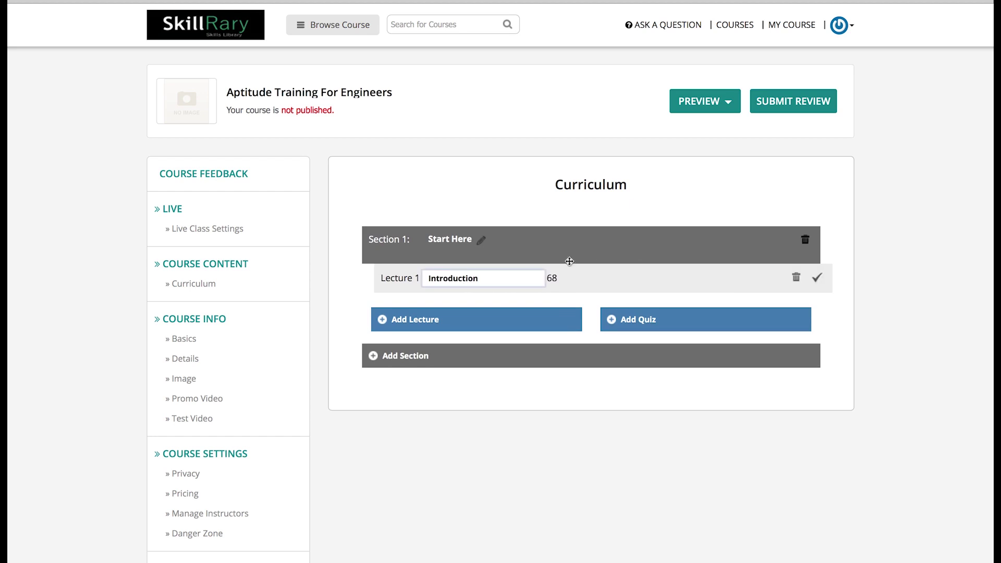
pyautogui.click(449, 239)
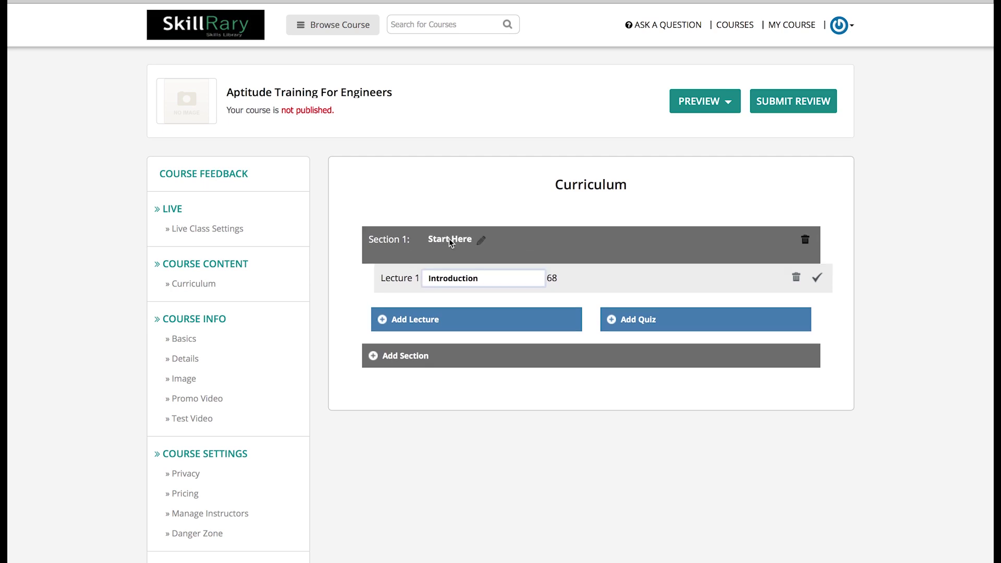
pyautogui.click(449, 238)
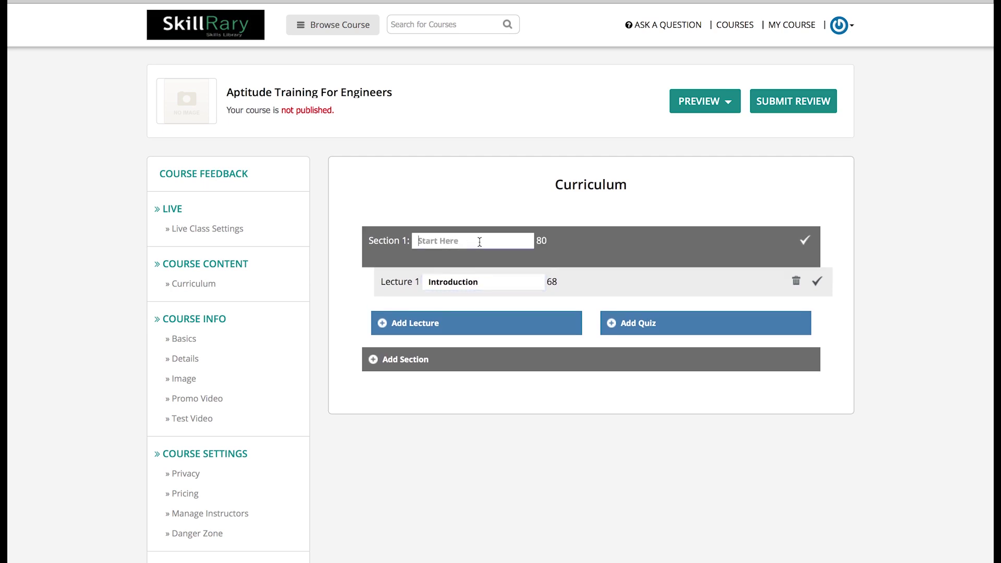
pyautogui.write('Chapter 1')
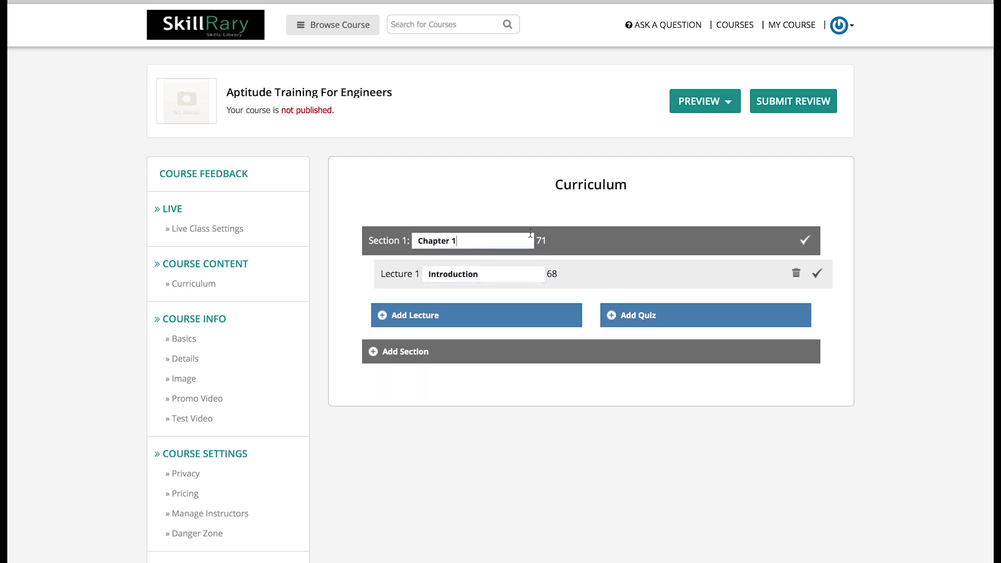
pyautogui.click(805, 240)
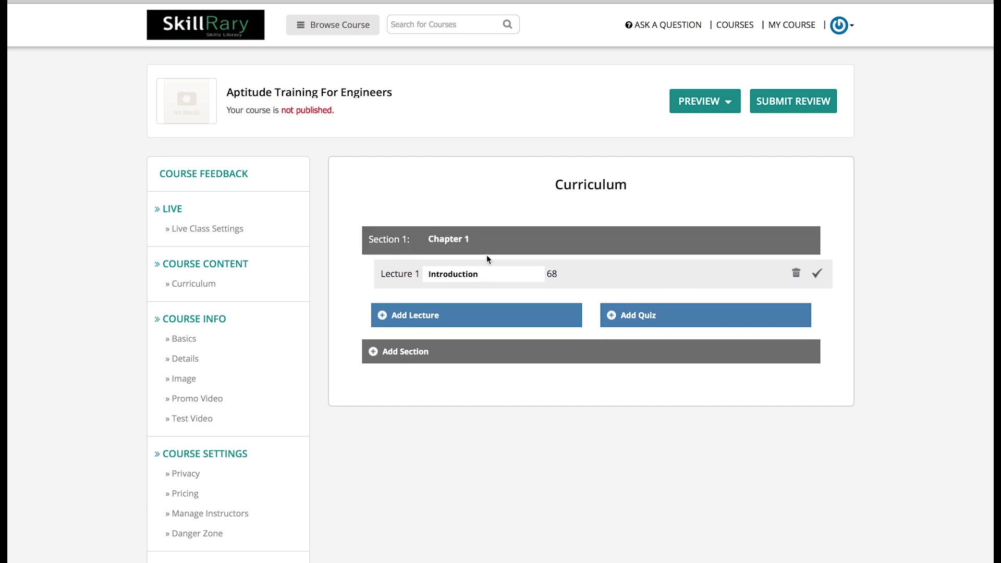
pyautogui.click(476, 274)
# Add a pasted text paragraph about aptitude to the Introduction lecture, save it, and publish it
pyautogui.click(819, 275)
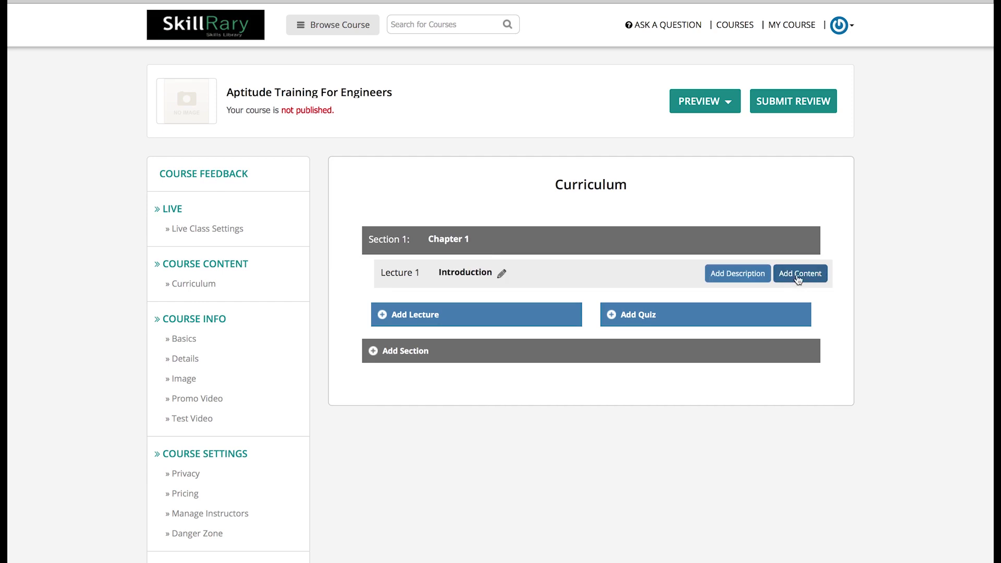
pyautogui.click(798, 276)
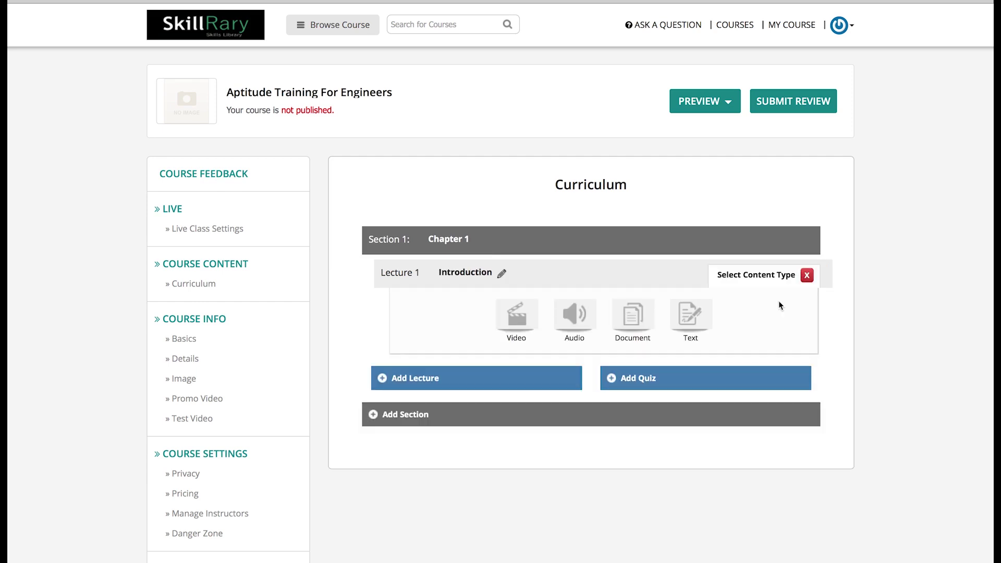
pyautogui.click(693, 319)
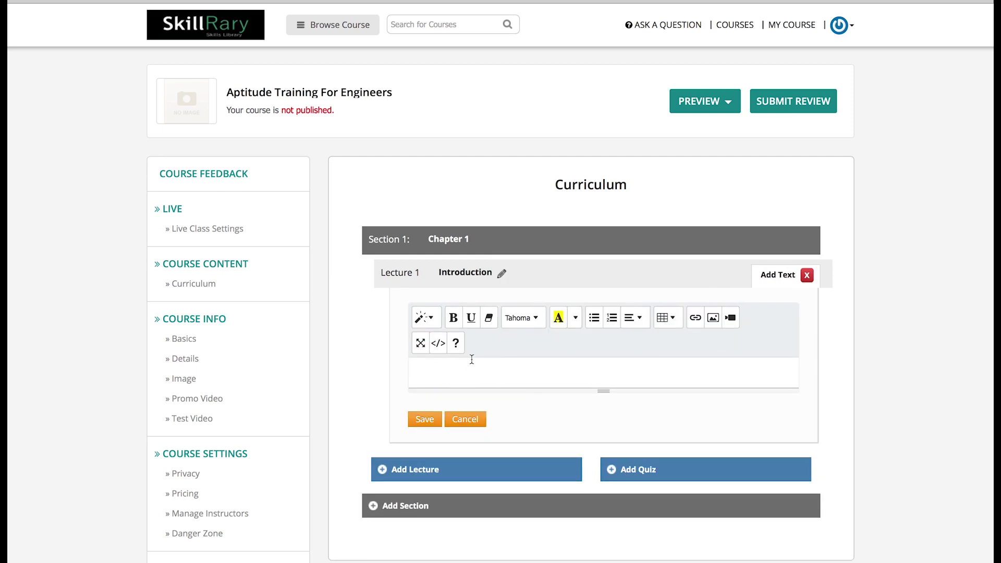
pyautogui.hotkey('ctrl', 'v')
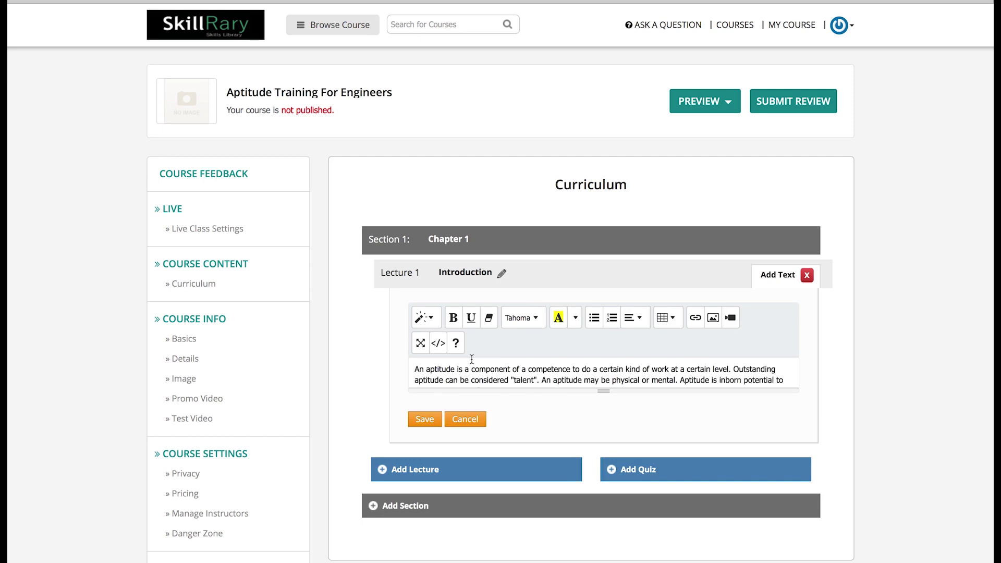
pyautogui.click(432, 422)
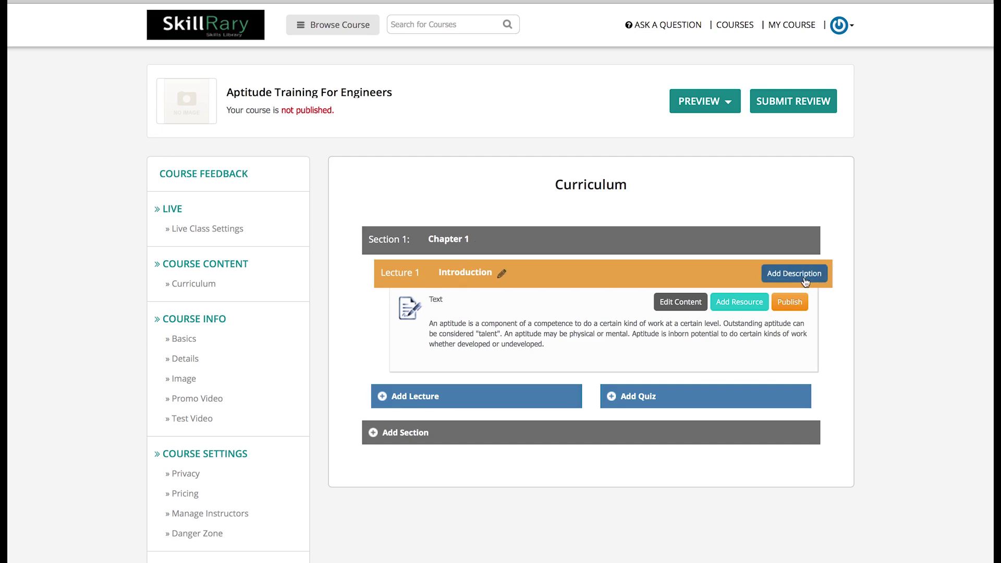
pyautogui.click(791, 303)
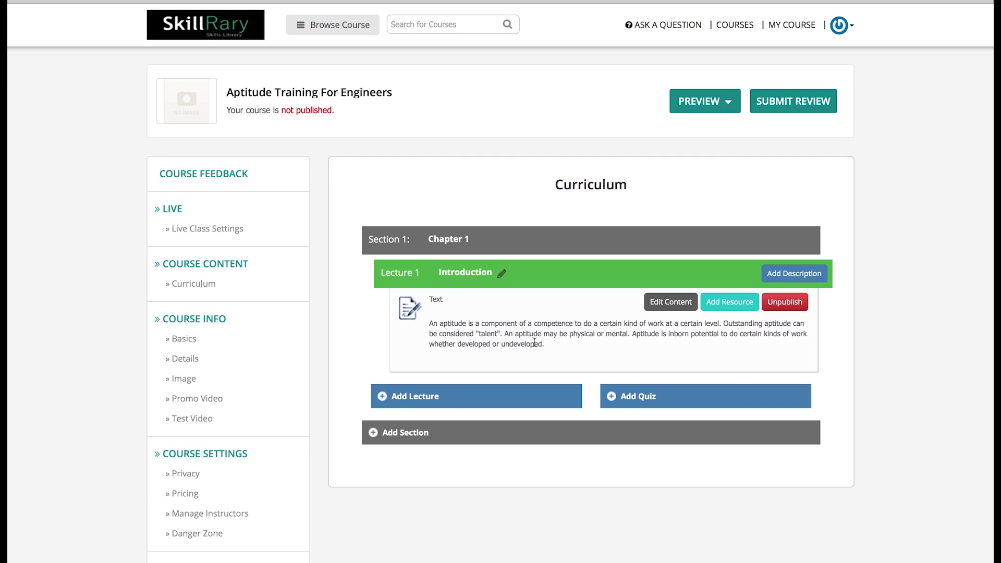
# Enter the course subtitle, choose category Math and Science and language English, and save the Basics
pyautogui.click(185, 340)
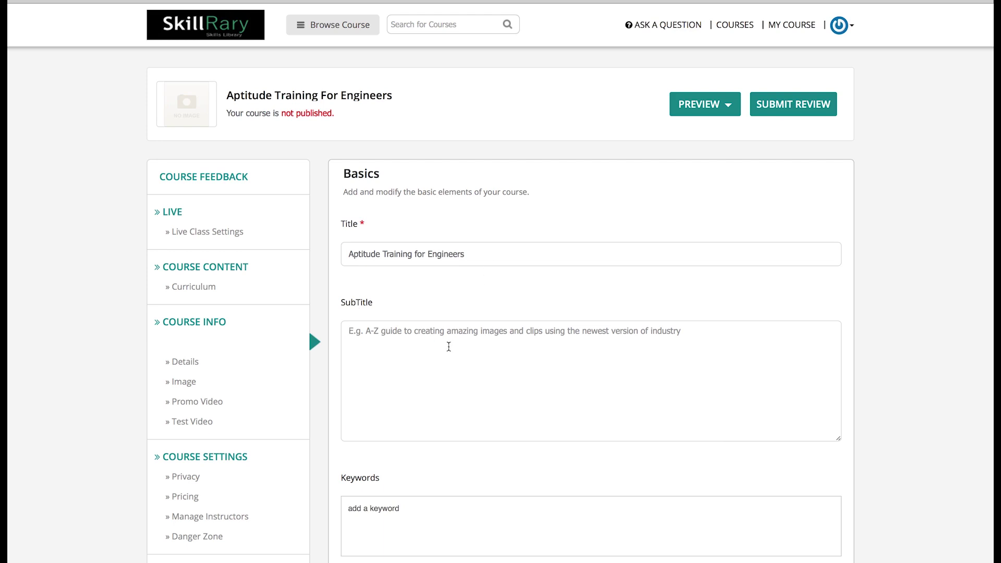
pyautogui.write('Atitude training for Engineers.')
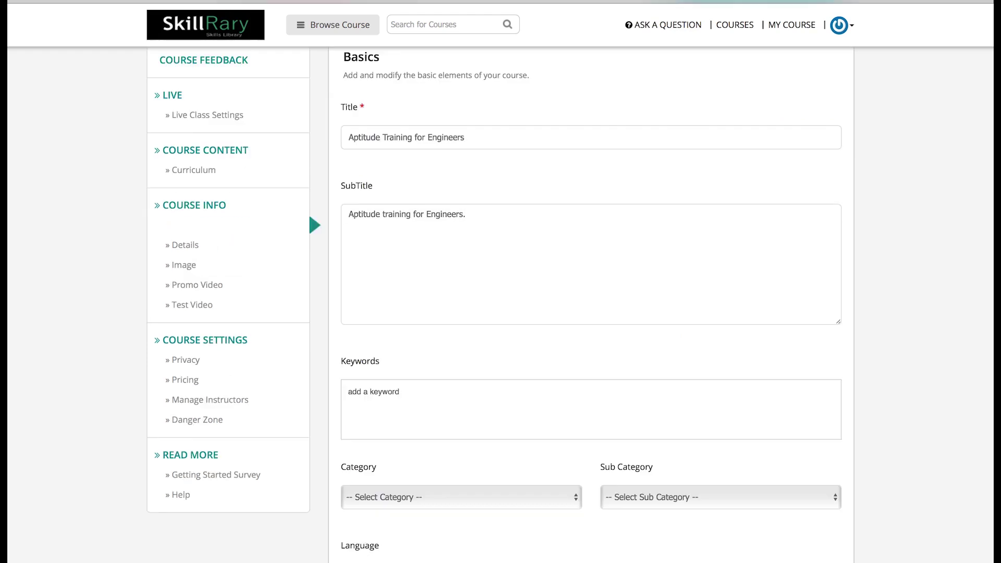
pyautogui.scroll(-2, 591, 302)
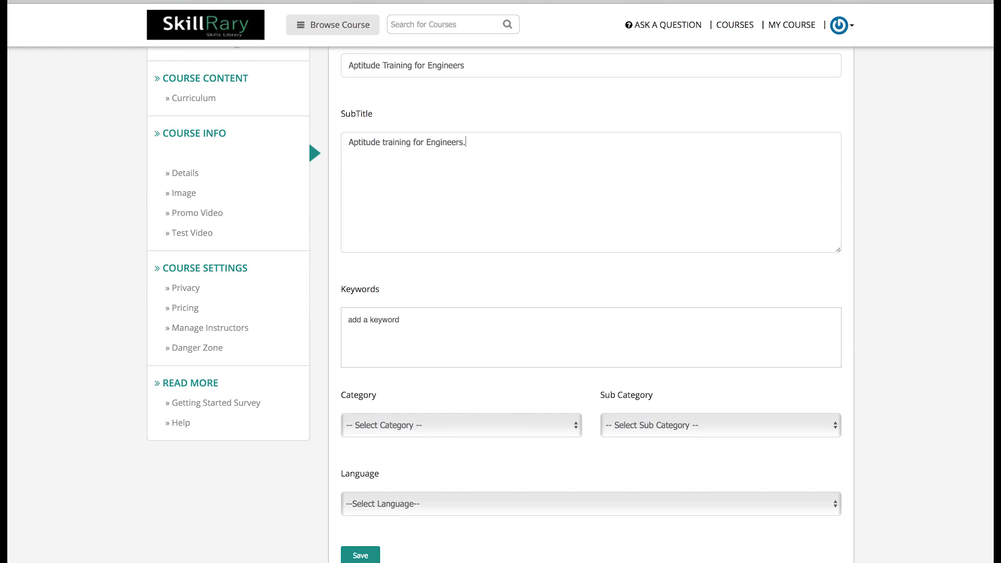
pyautogui.scroll(-1, 308, 140)
pyautogui.click(470, 425)
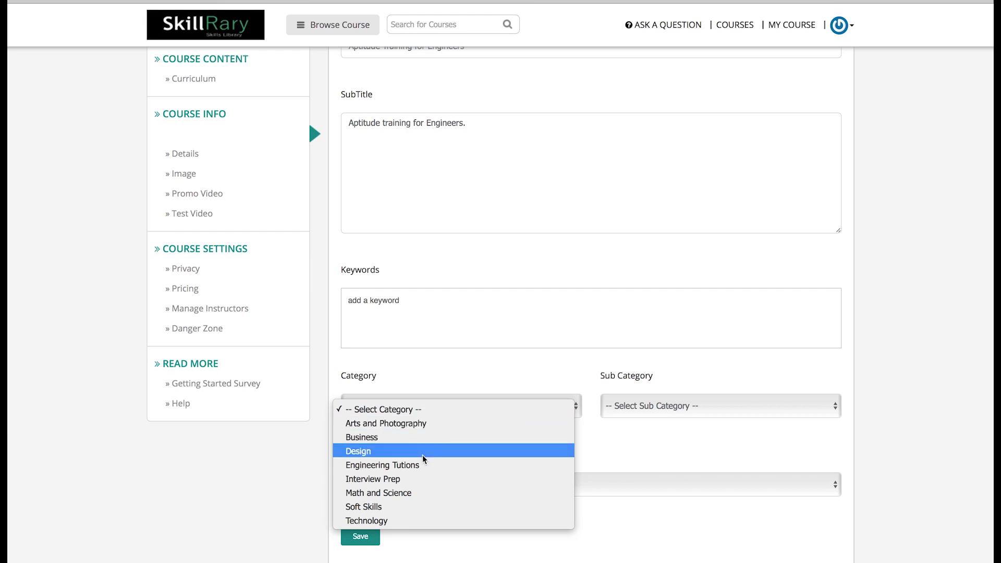
pyautogui.click(420, 494)
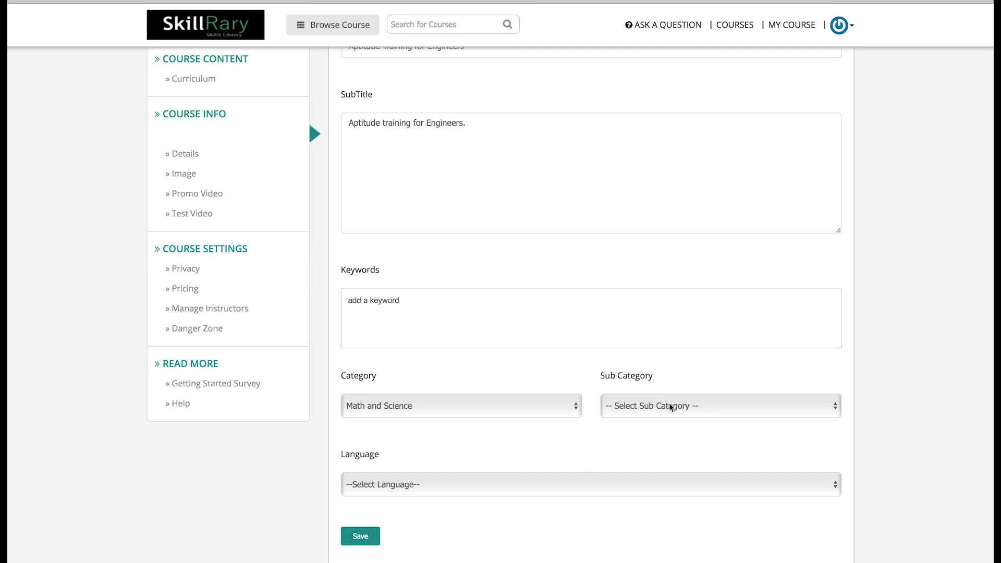
pyautogui.click(444, 490)
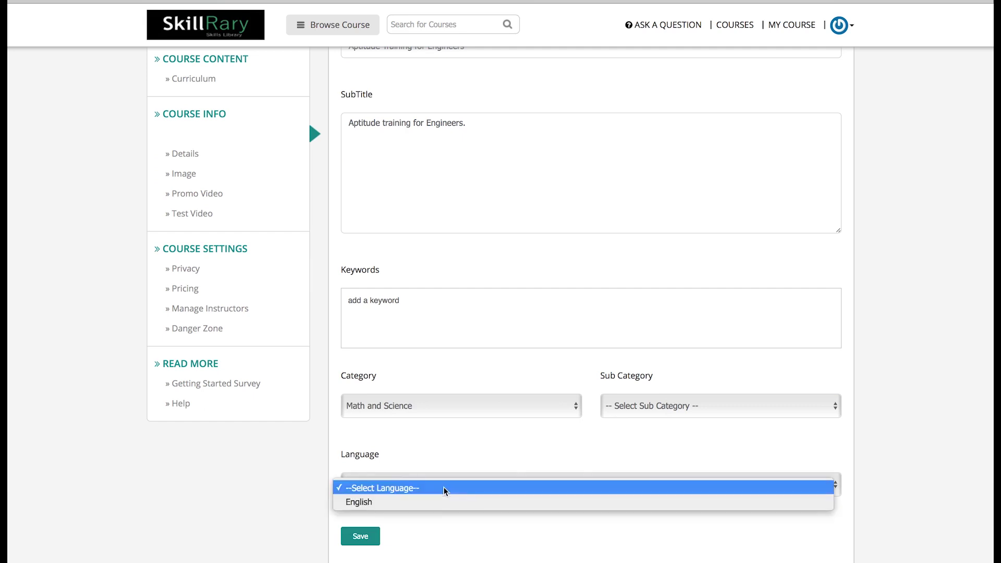
pyautogui.click(411, 499)
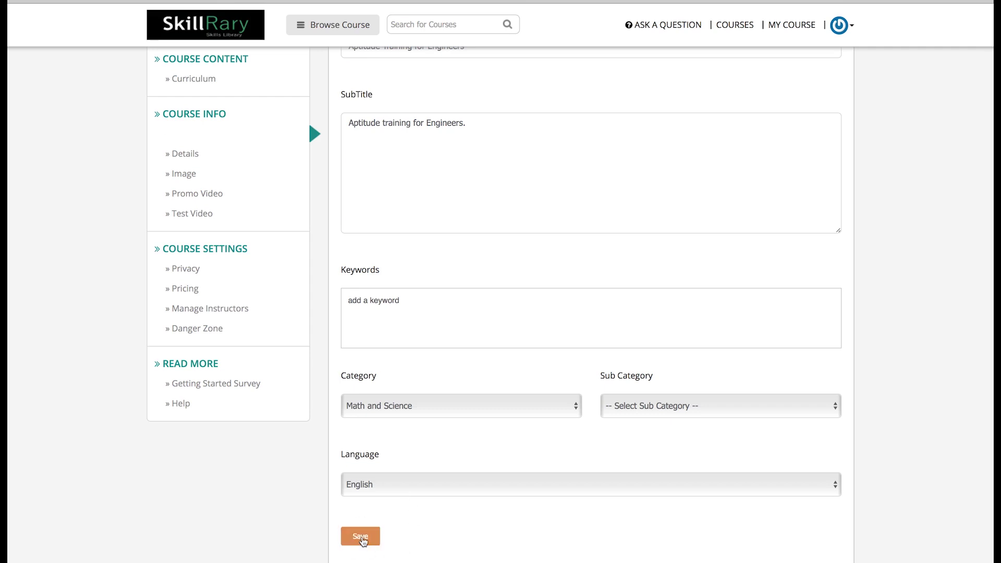
pyautogui.click(361, 537)
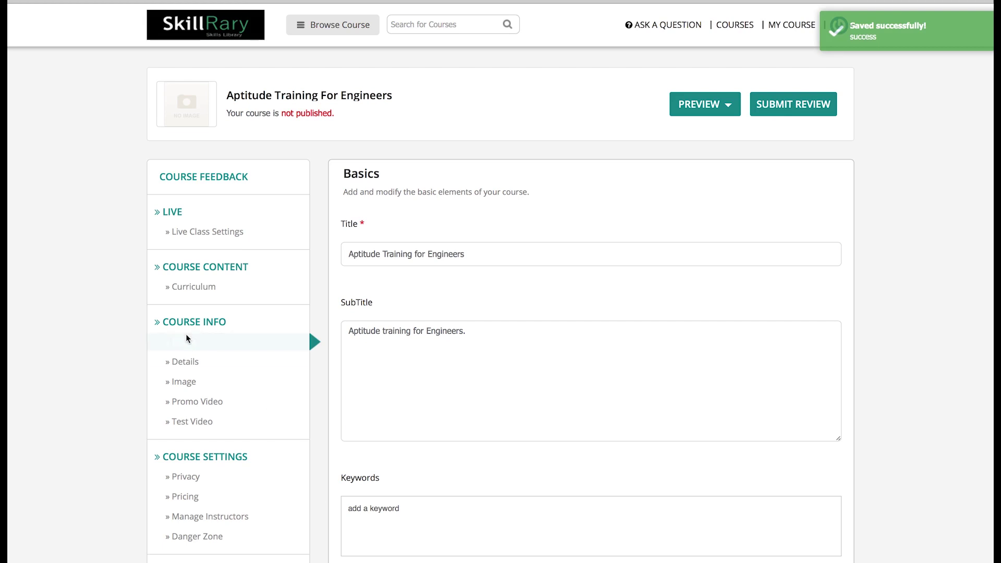
# Paste the aptitude course summary and add the campus-placements course goal
pyautogui.click(188, 365)
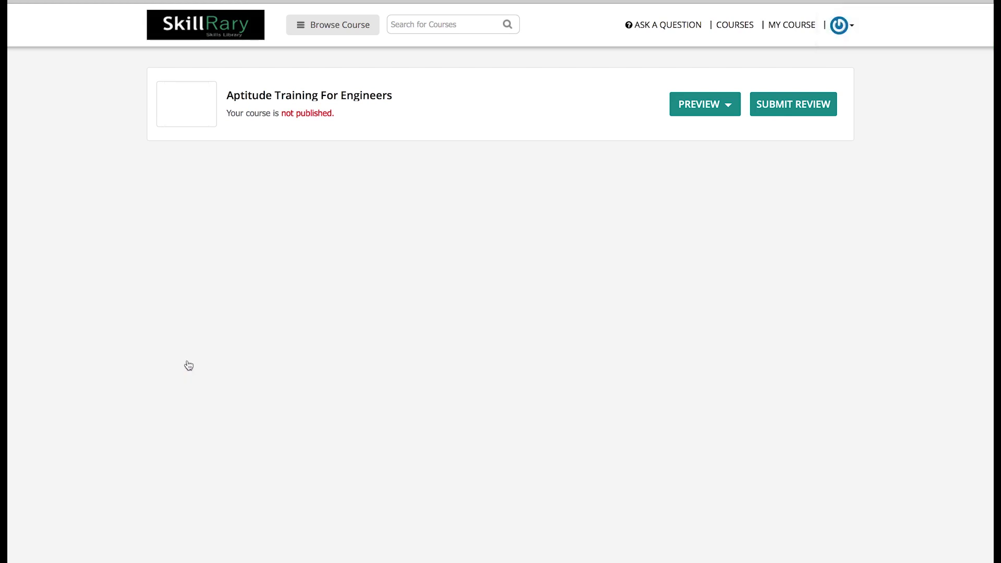
pyautogui.click(408, 278)
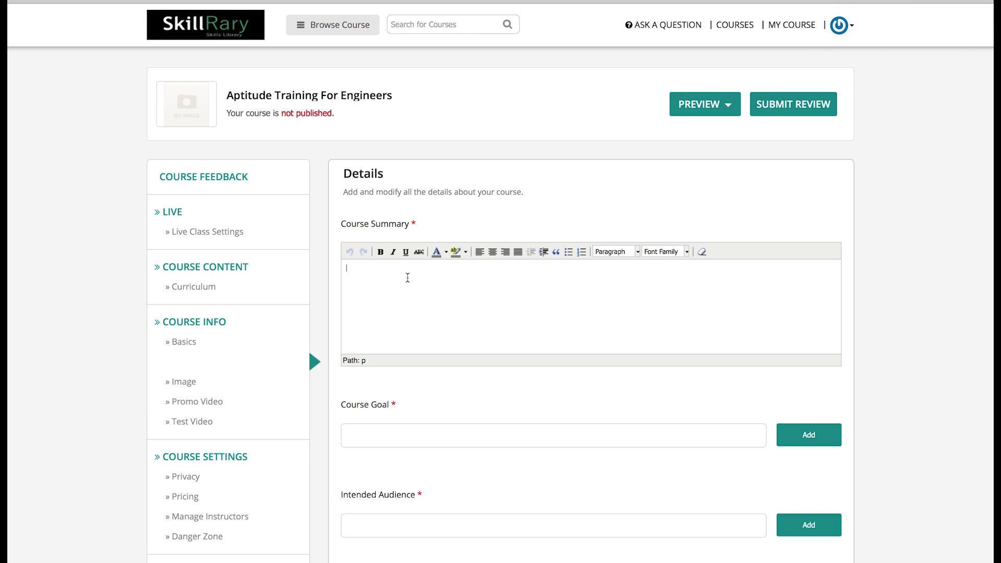
pyautogui.write('An aptitude is a component of a competence to do a certain kind of work at a certain level. Outstanding aptitude can be considered "talent". An aptitude may be physical or mental. Aptitude is inborn potential to do certain kinds of work whether developed or undeveloped.')
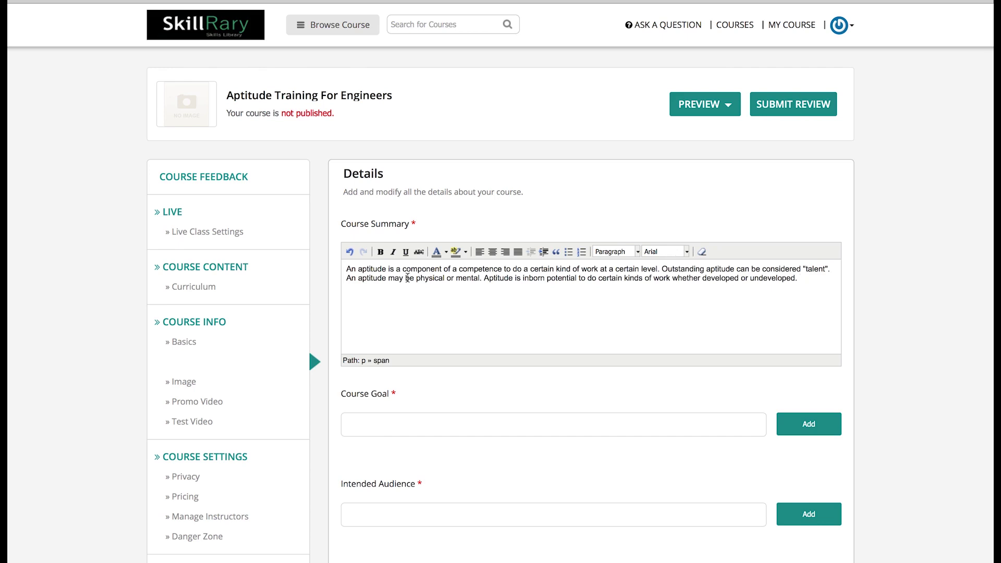
pyautogui.click(391, 429)
pyautogui.write('Make sure students learn Aptitude to clear Aptitude tests')
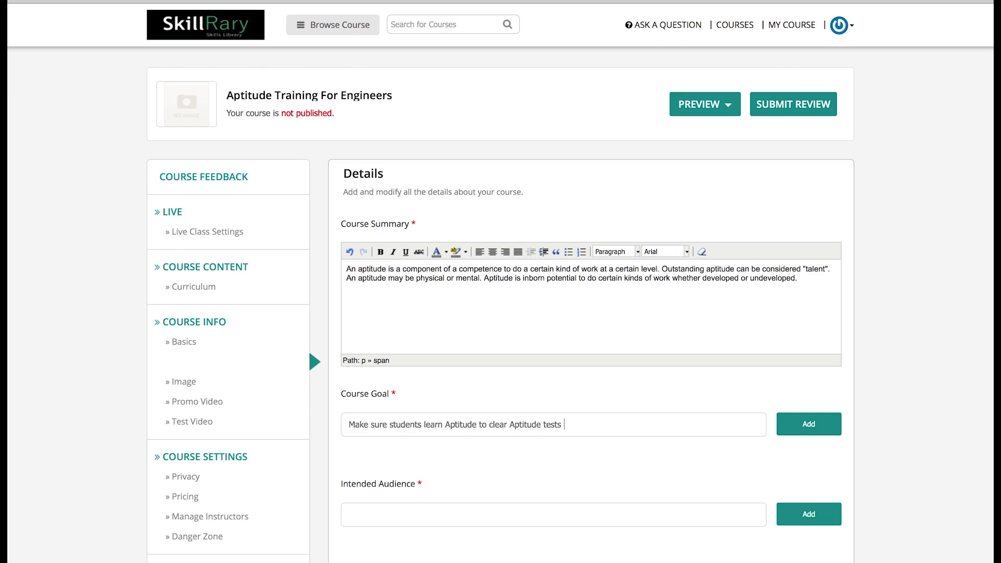
pyautogui.write('part of Campus placements')
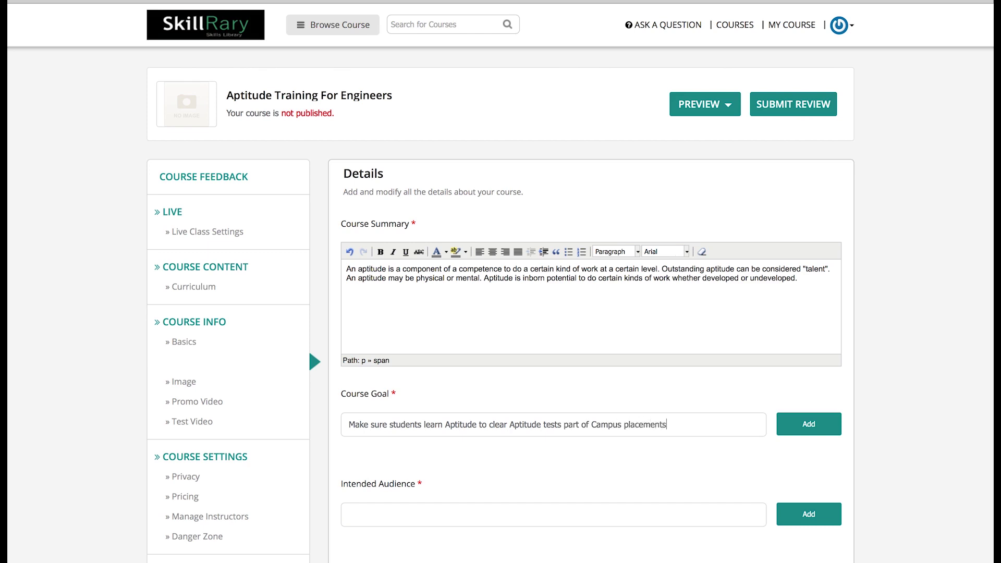
pyautogui.click(795, 424)
# Add 'Engineering Students' as audience and 'Should have basic knowledge of Mathematics' as a requirement
pyautogui.scroll(-2, 556, 411)
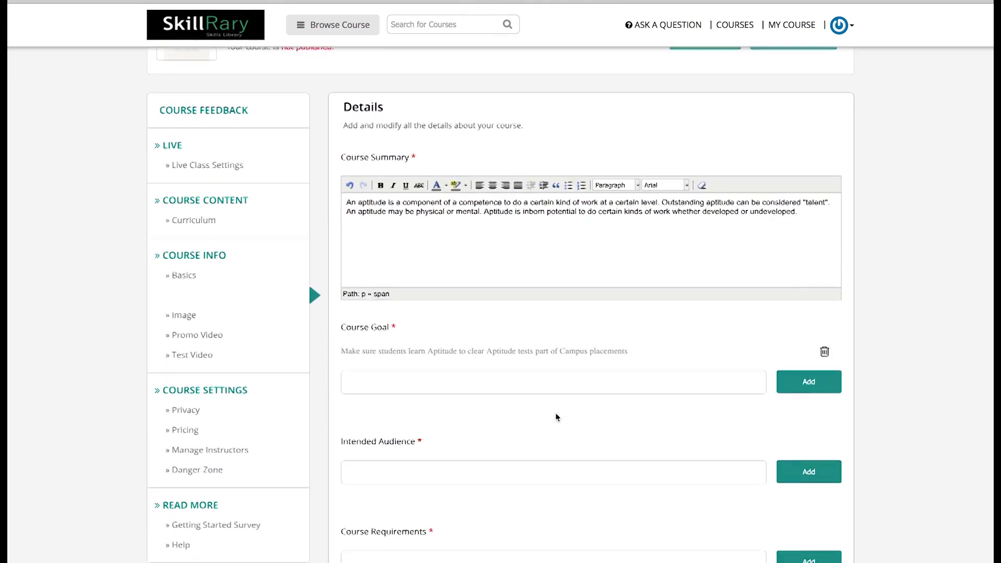
pyautogui.click(432, 469)
pyautogui.write('En')
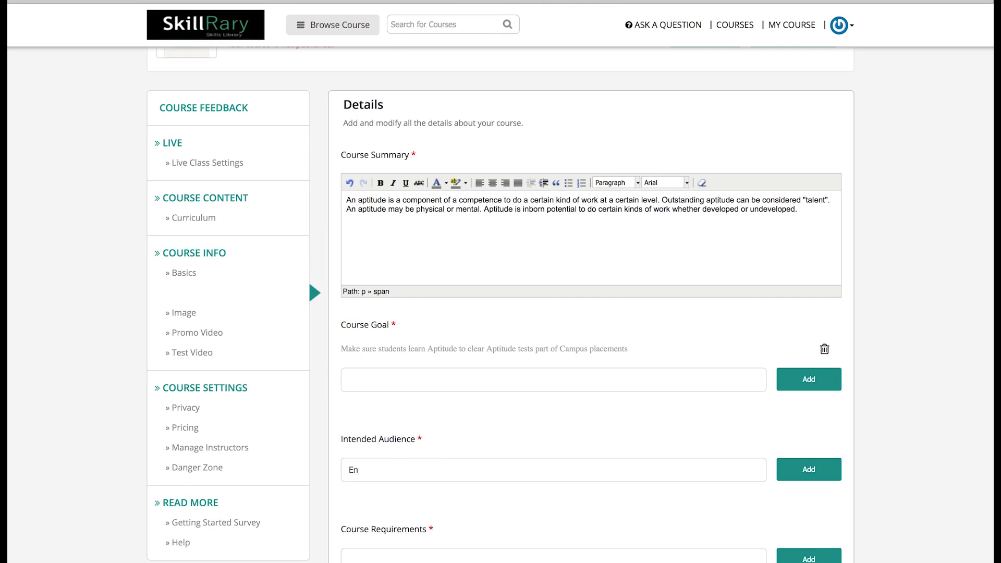
pyautogui.write('gineering Students')
pyautogui.click(809, 469)
pyautogui.scroll(-3, 616, 474)
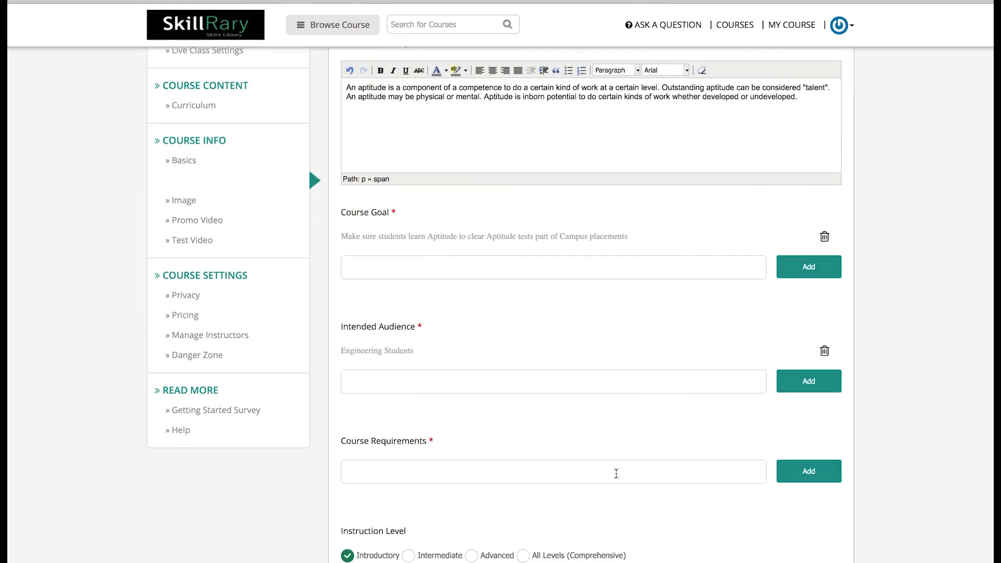
pyautogui.click(431, 469)
pyautogui.write('Should have basic knowledge')
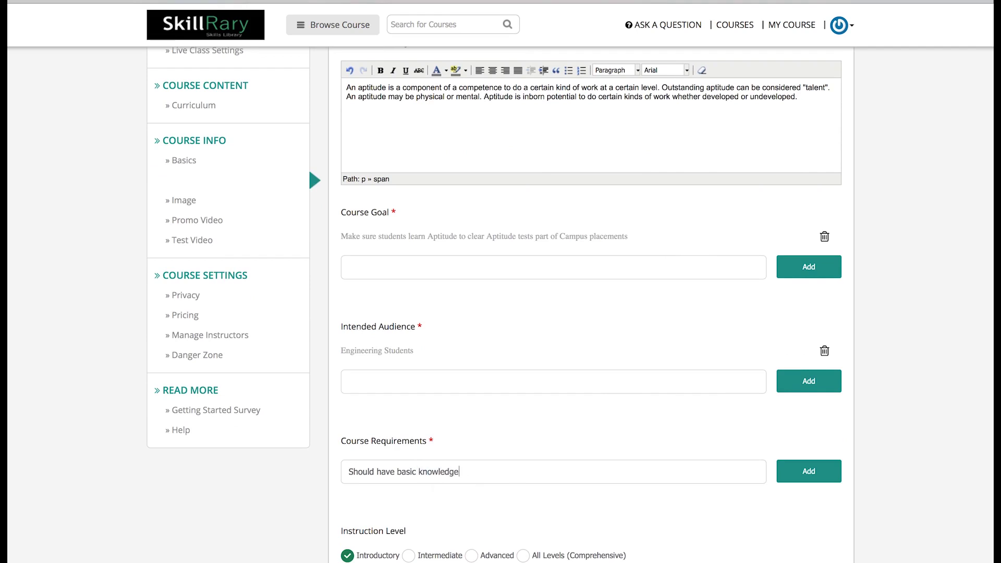
pyautogui.write(' of Mathematics')
pyautogui.click(823, 471)
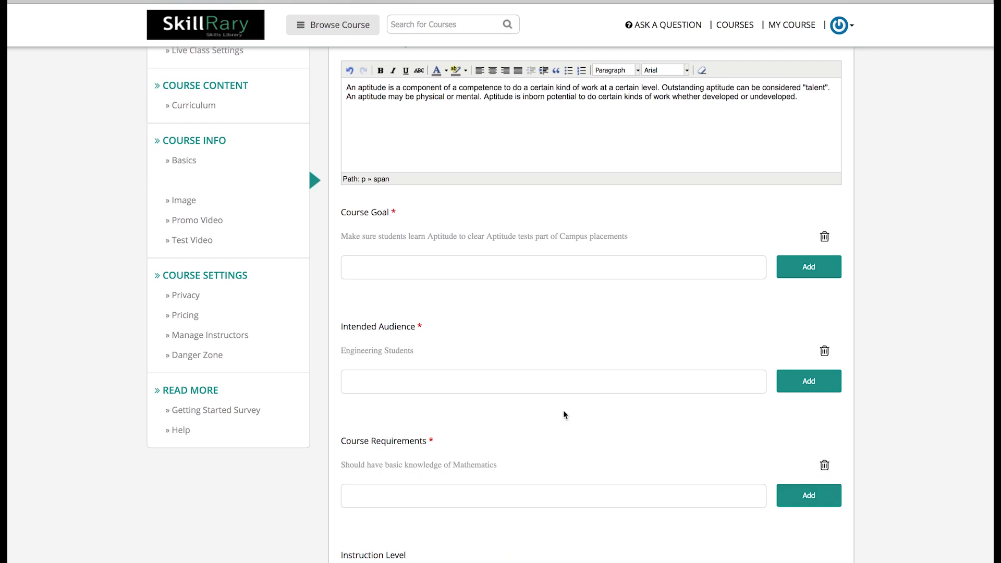
# Choose All Levels (Comprehensive) as the instruction level and save the details
pyautogui.scroll(-5, 563, 414)
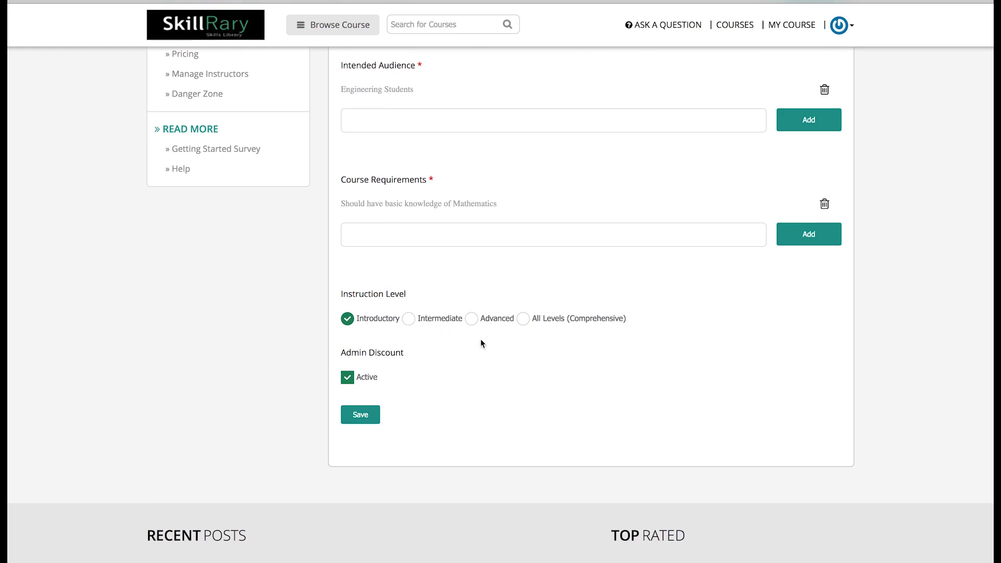
pyautogui.click(523, 319)
pyautogui.click(362, 421)
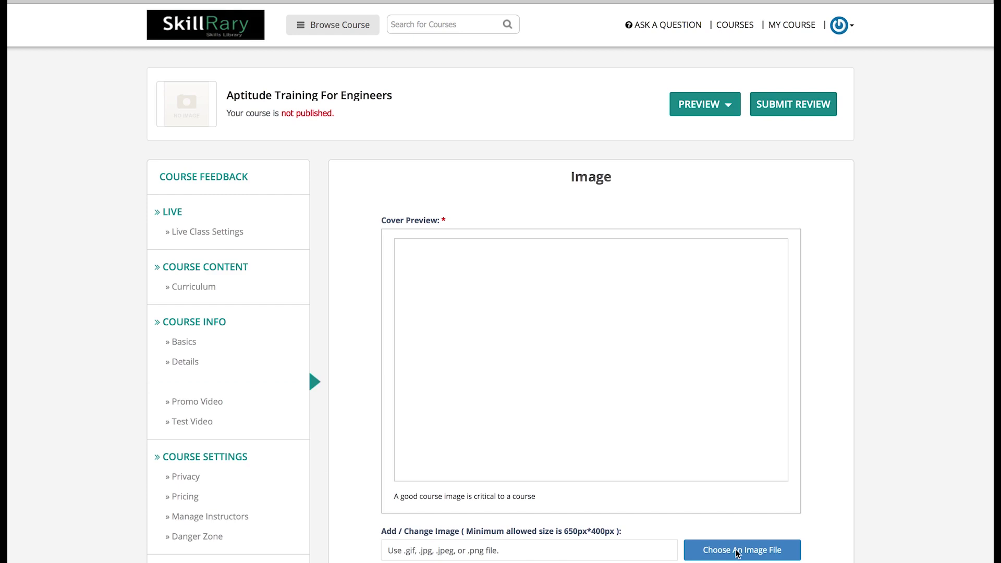
# Upload the Aptitude cover image of the man writing, adjust its crop, and save it
pyautogui.click(544, 427)
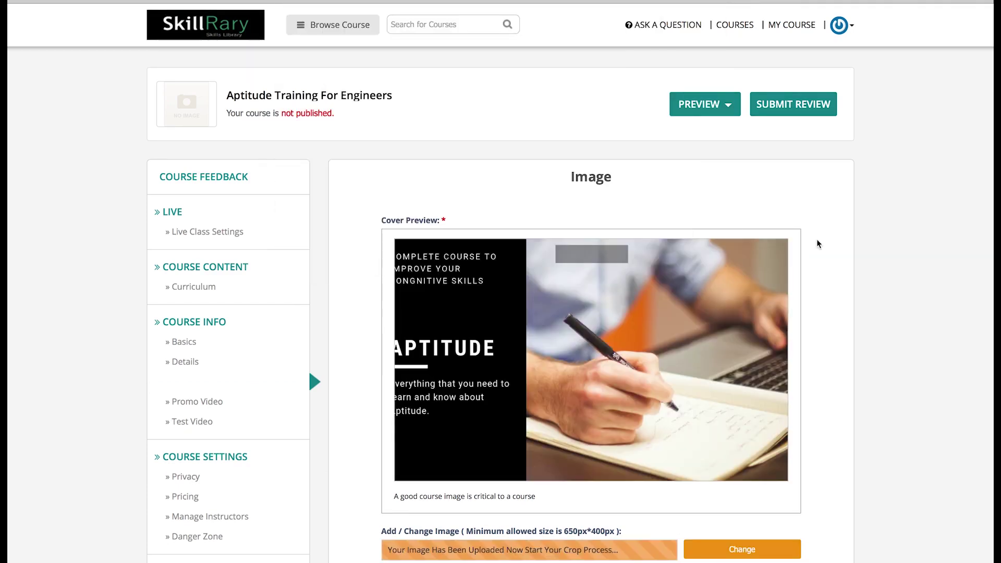
pyautogui.moveTo(473, 327); pyautogui.dragTo(507, 325)
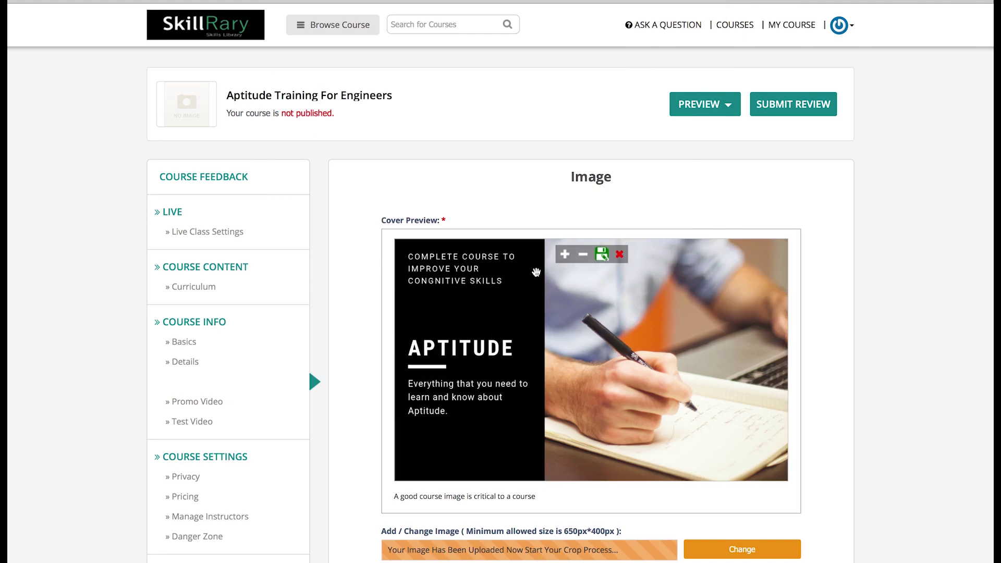
pyautogui.moveTo(586, 303); pyautogui.dragTo(599, 353)
pyautogui.click(602, 254)
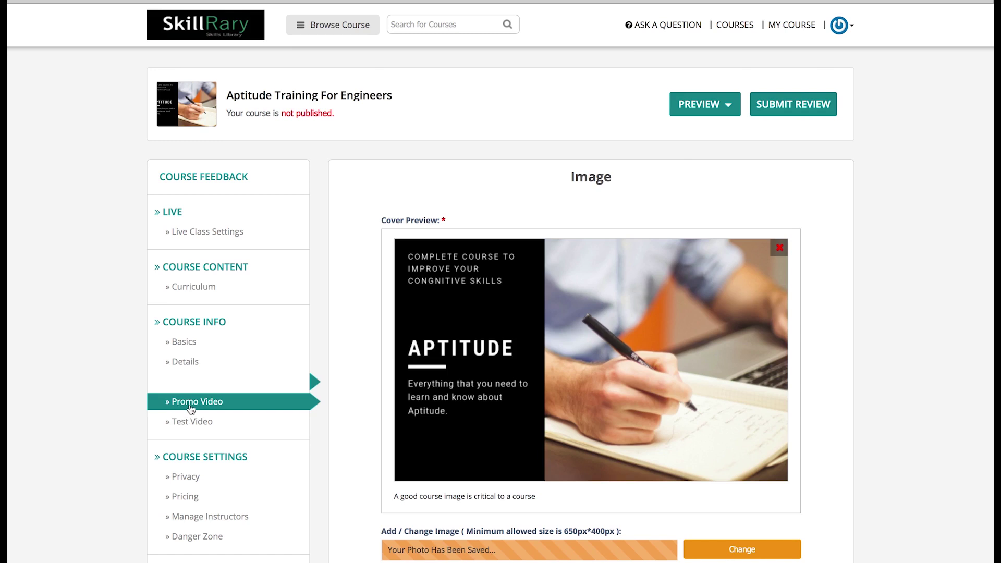
# Look over the Promo Video and Test Video sections, then bring up Privacy settings showing Public
pyautogui.click(191, 402)
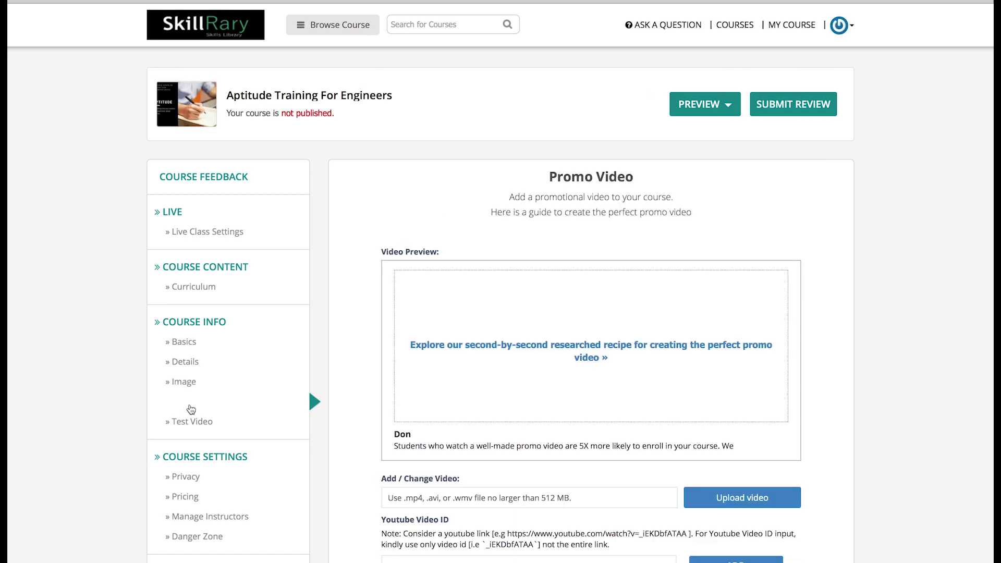
pyautogui.scroll(-2, 190, 409)
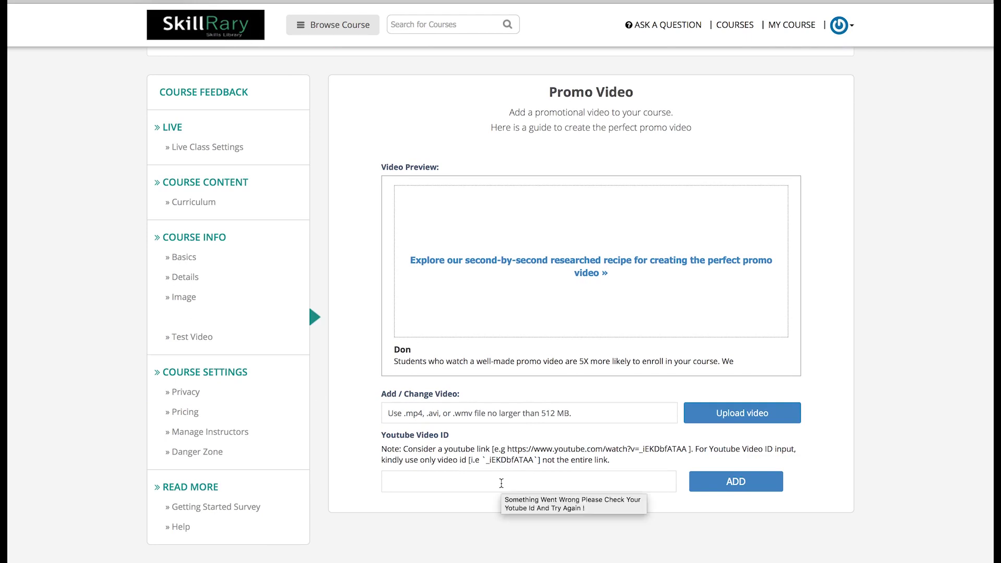
pyautogui.click(198, 339)
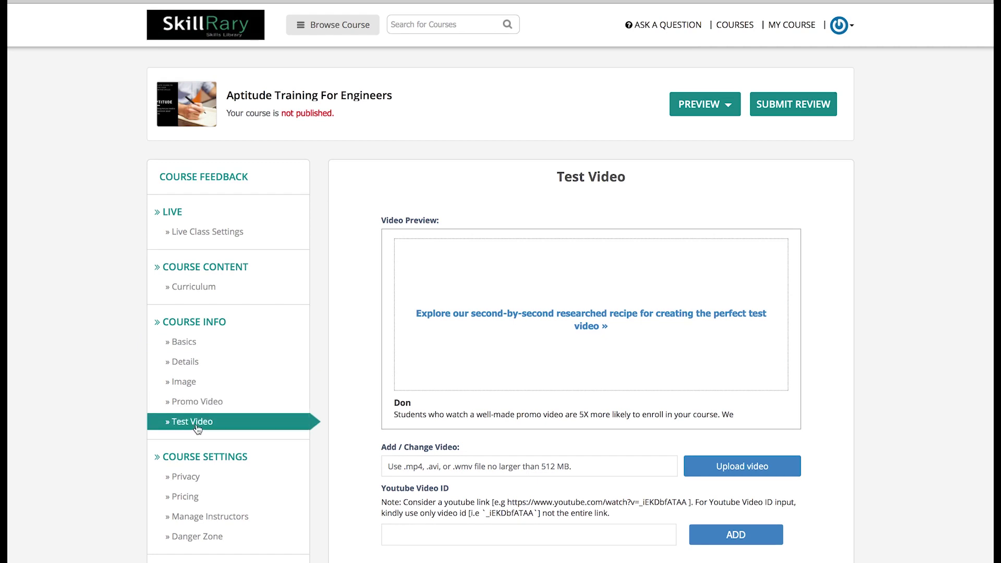
pyautogui.click(198, 484)
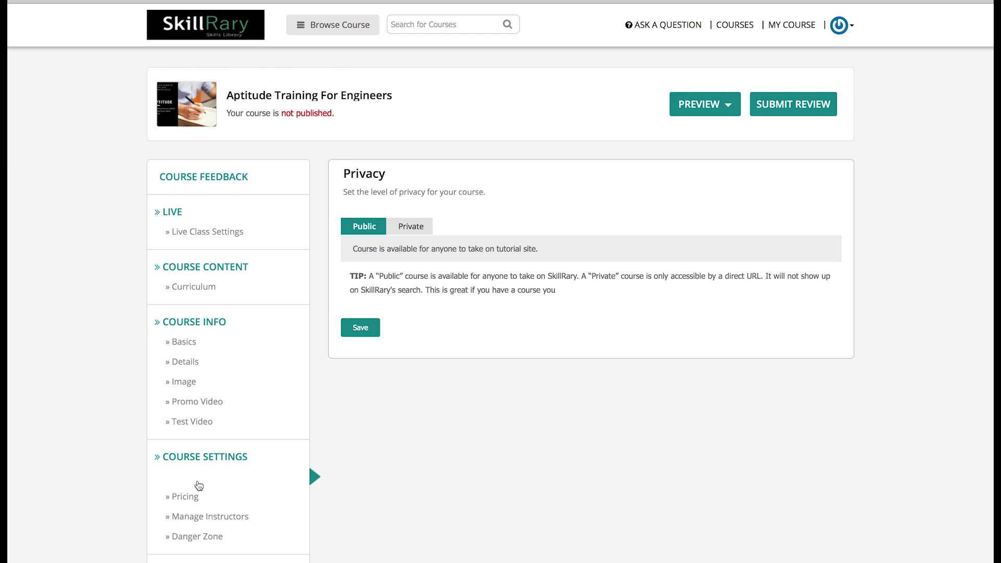
pyautogui.click(421, 227)
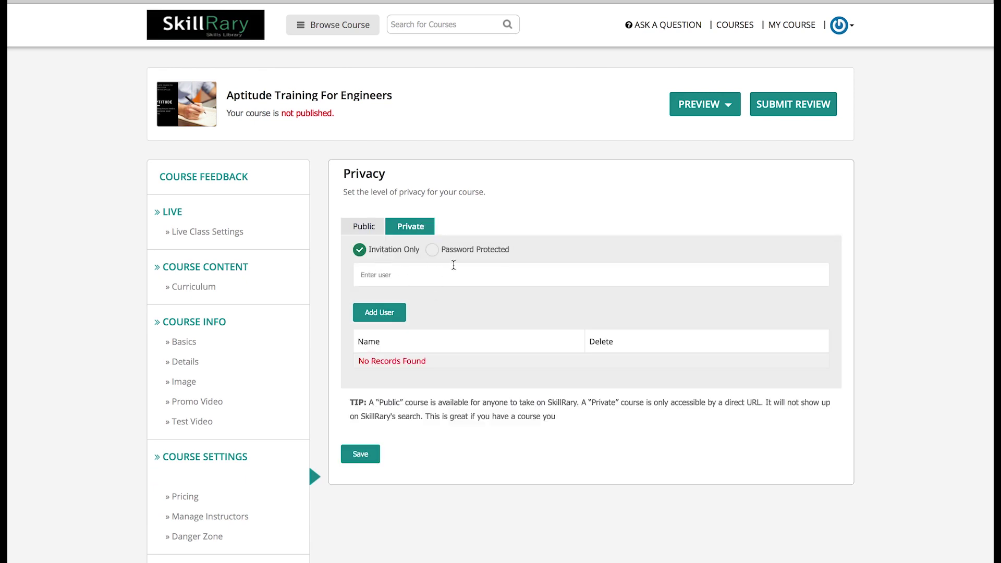
pyautogui.click(432, 250)
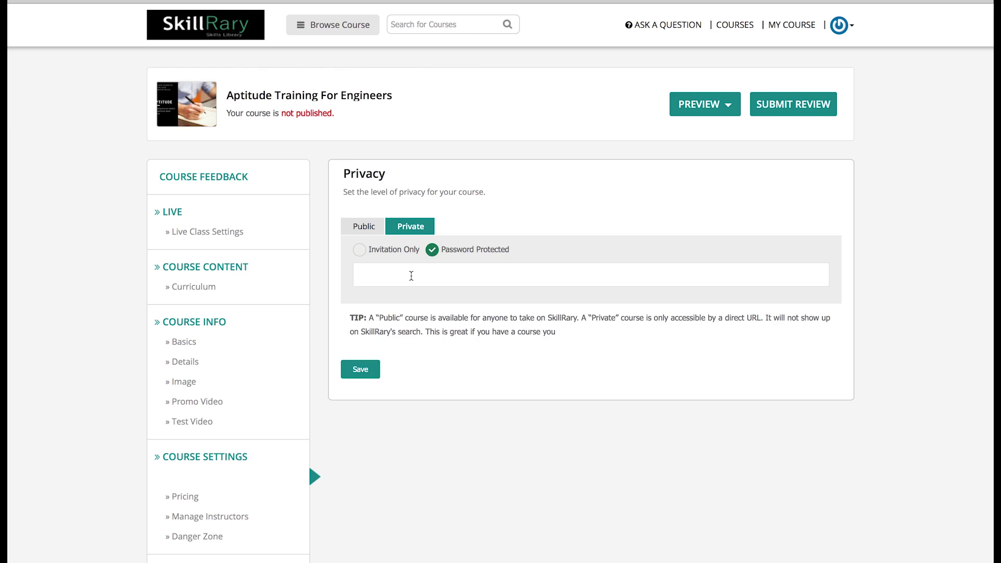
pyautogui.click(359, 251)
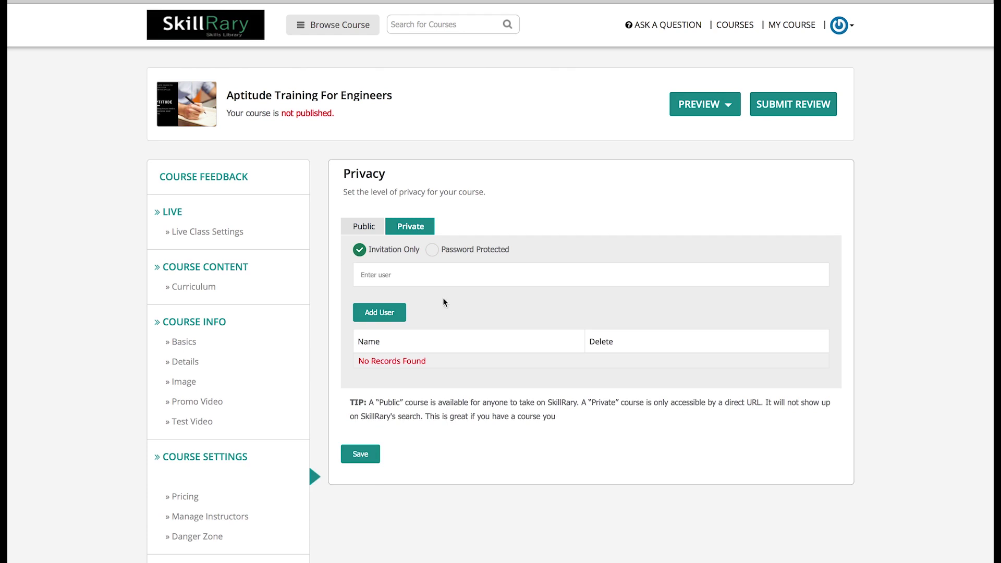
pyautogui.click(415, 275)
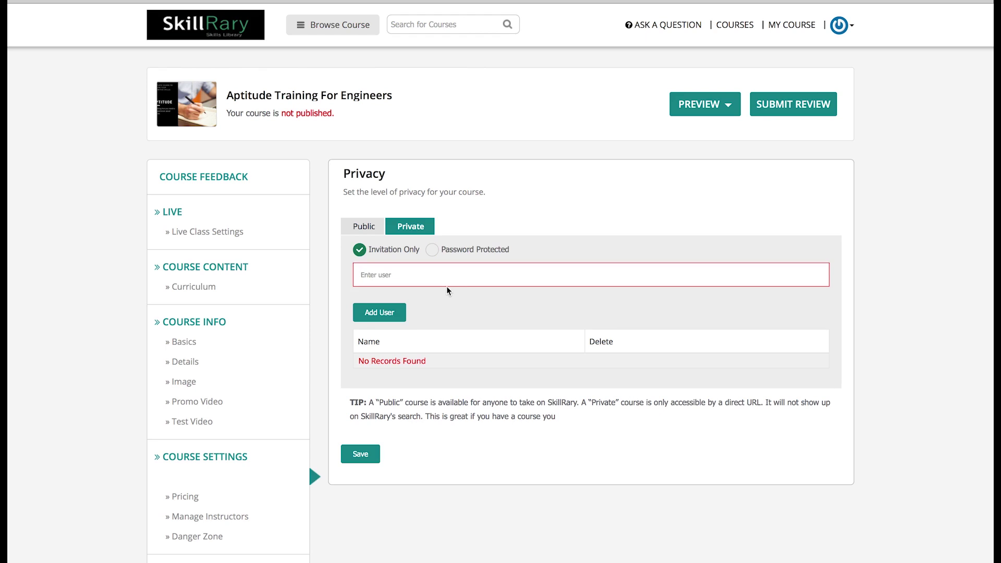
pyautogui.click(365, 229)
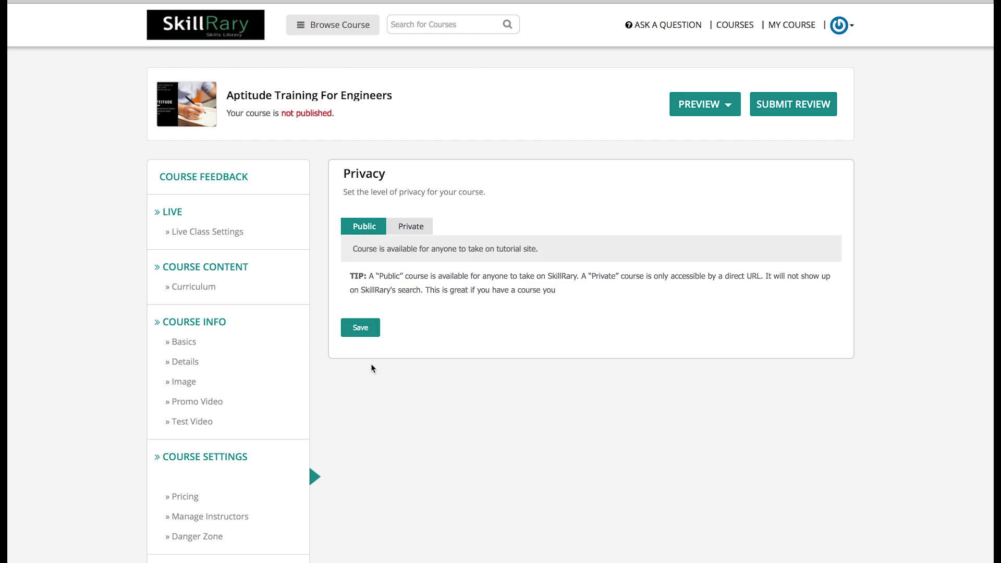
pyautogui.scroll(-2, 367, 365)
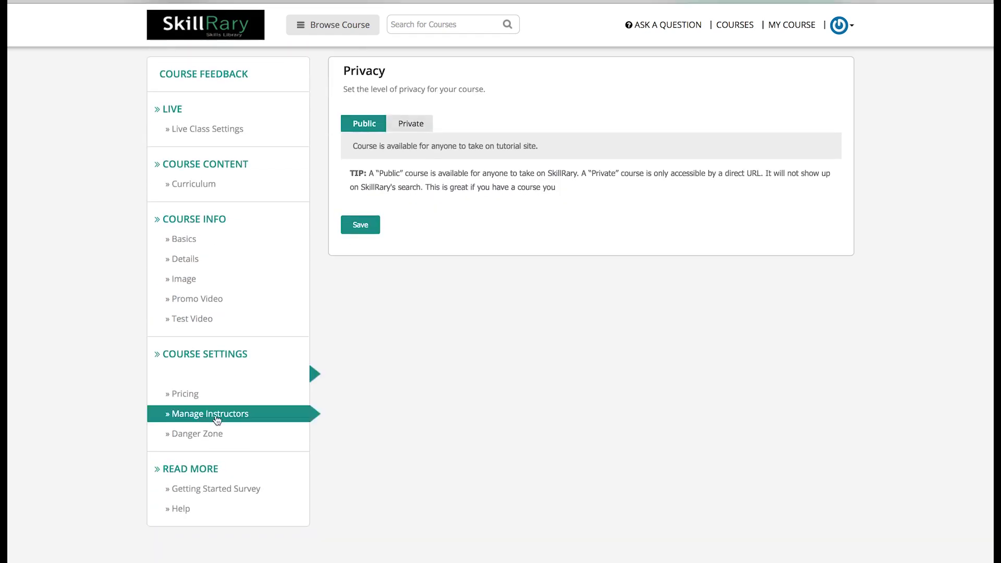
# Bring up the Pricing settings, where the course is listed as Free
pyautogui.click(196, 396)
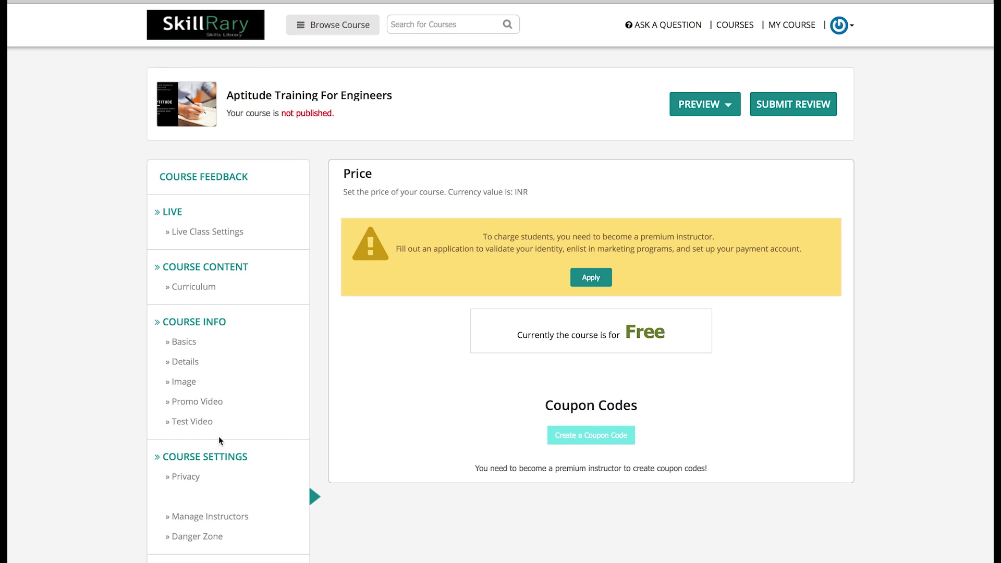
pyautogui.scroll(-2, 218, 436)
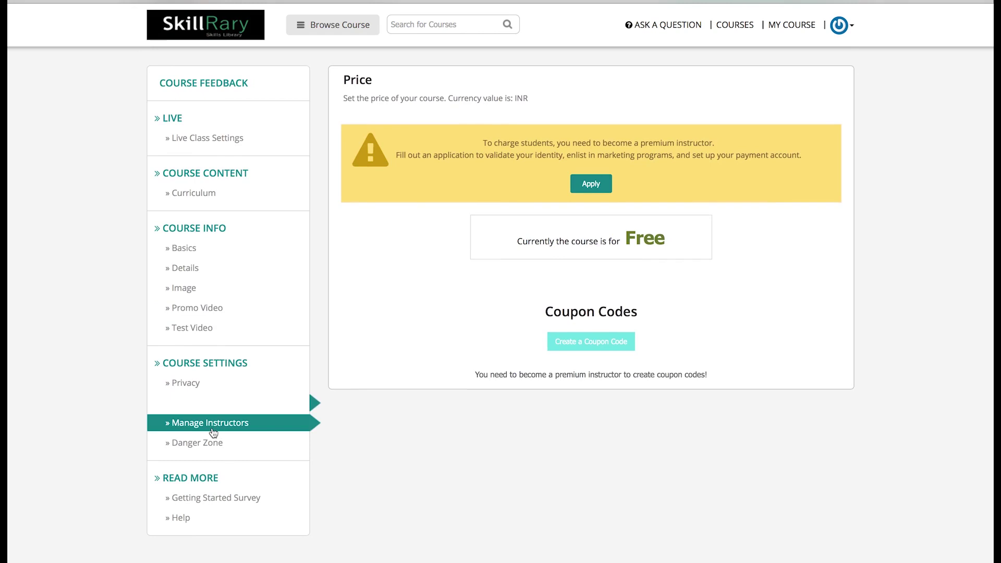
# Go to Manage Instructors and review the single listed instructor and Email Address field
pyautogui.click(211, 429)
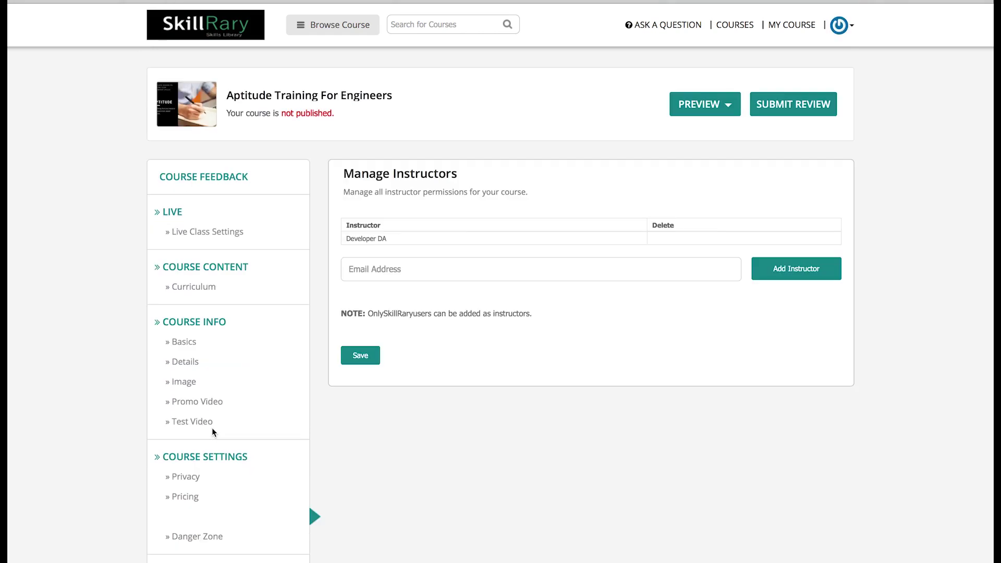
pyautogui.doubleClick(369, 239)
pyautogui.click(408, 278)
pyautogui.scroll(-3, 403, 391)
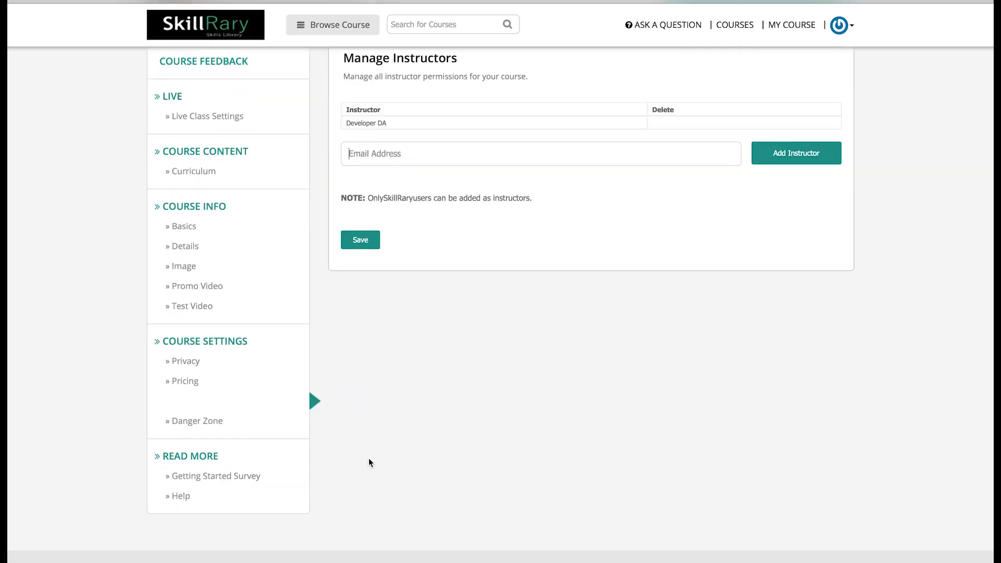
pyautogui.scroll(3, 369, 461)
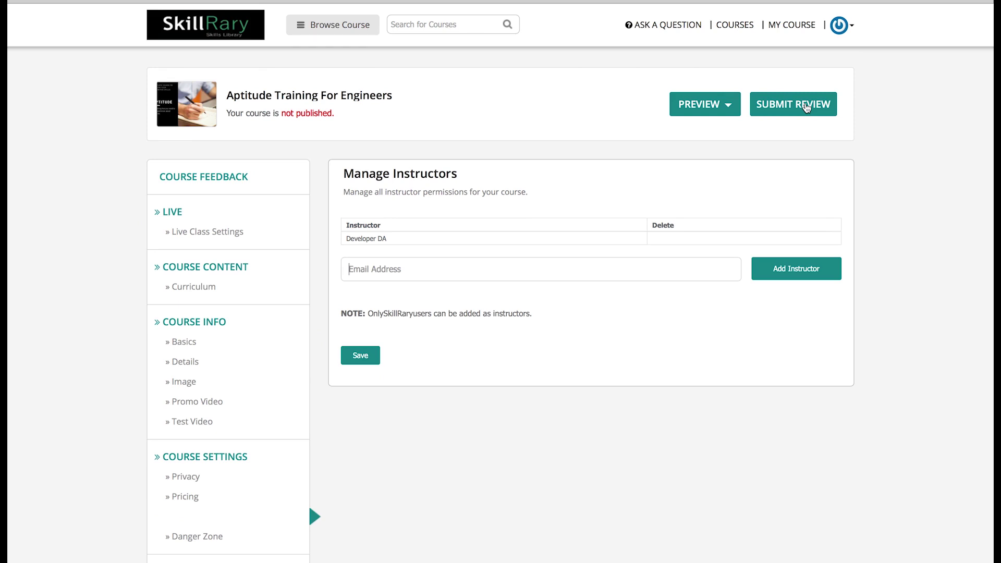
# Attempt to submit for review and dismiss the too-soon submission warning
pyautogui.click(807, 108)
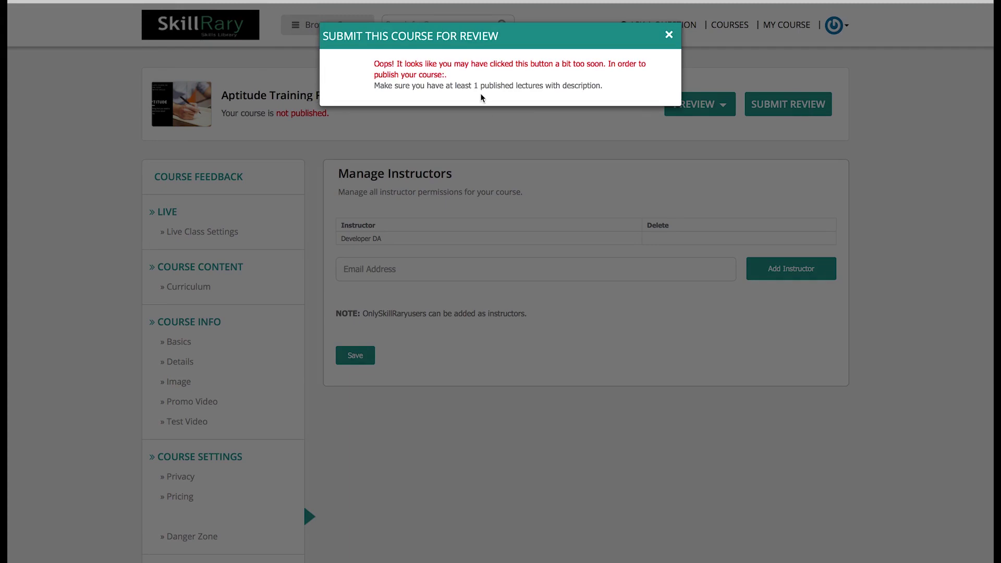
pyautogui.click(407, 87)
pyautogui.click(670, 34)
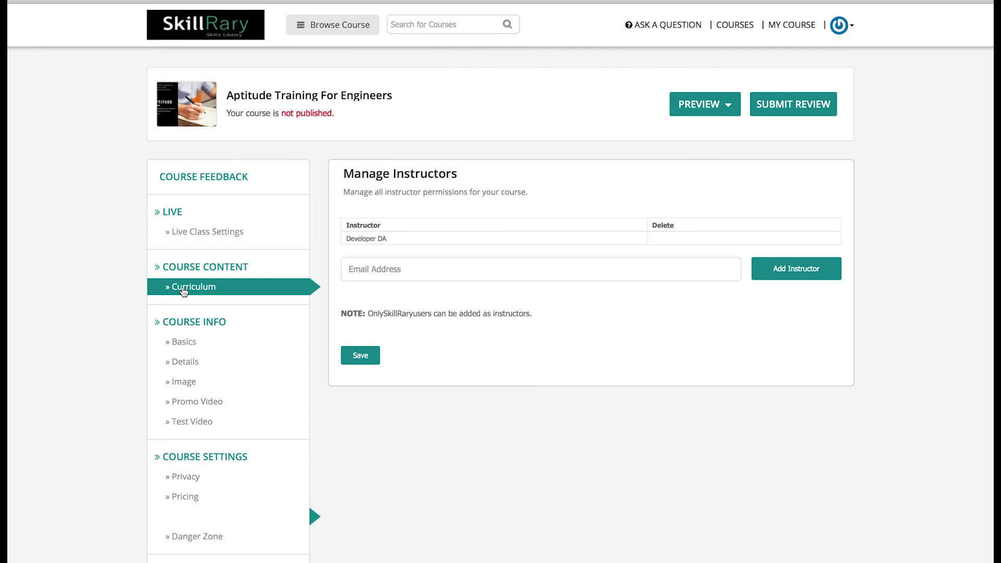
# Give Lecture 1 in the curriculum the description 'Introduction to Aptitude.' and save it
pyautogui.click(183, 288)
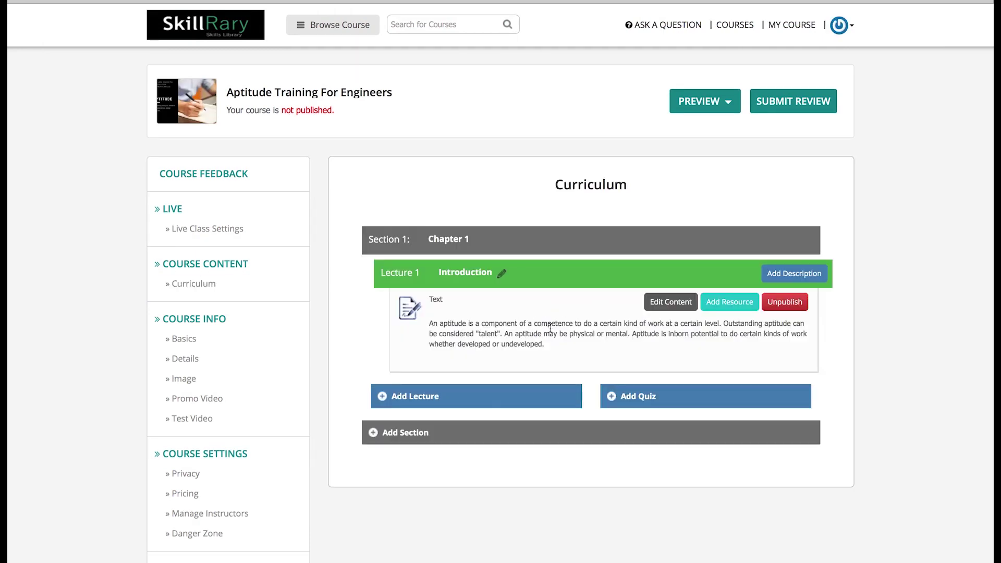
pyautogui.click(769, 278)
pyautogui.click(454, 361)
pyautogui.write('Introduction to Aptitude.')
pyautogui.click(416, 406)
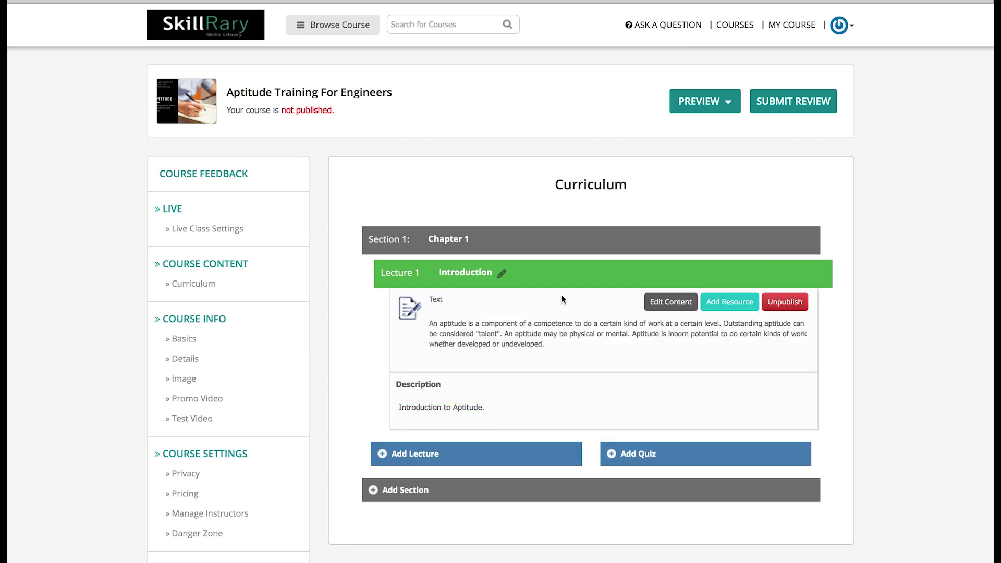
# Submit the course for review again and close the confirmation popup
pyautogui.click(791, 111)
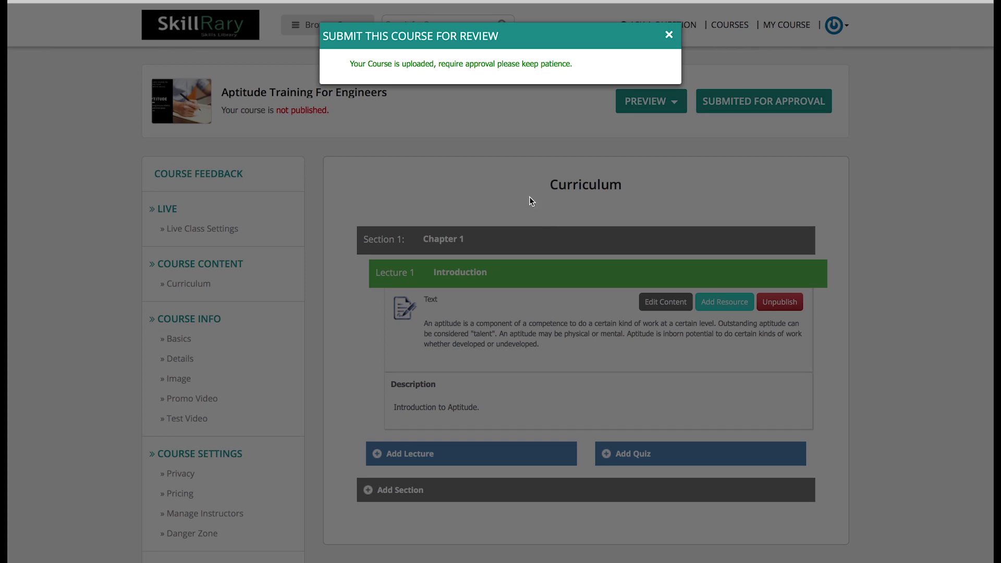
pyautogui.click(670, 35)
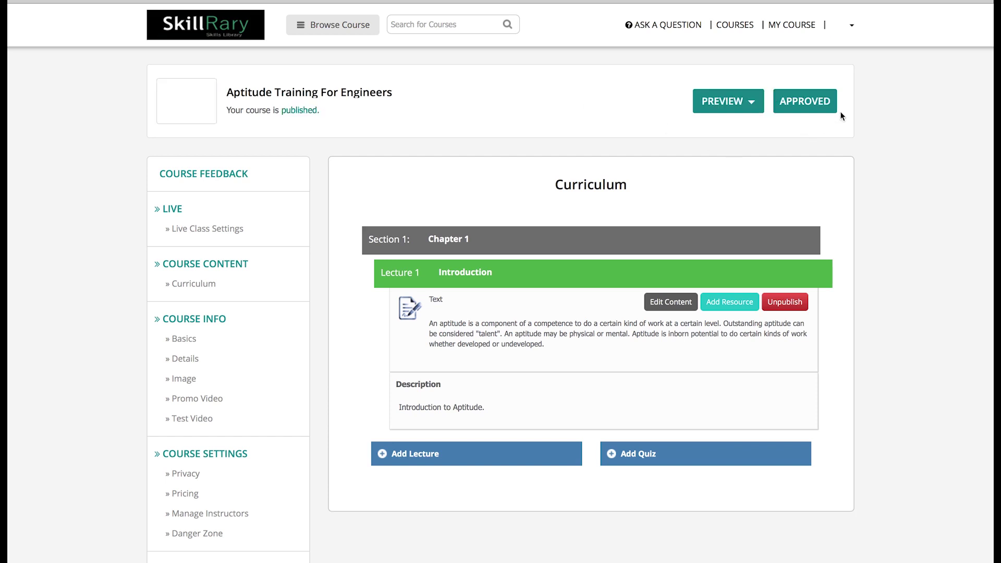
# Refresh the course status, then open Aptitude Training For Engineers from the Courses listing
pyautogui.click(842, 112)
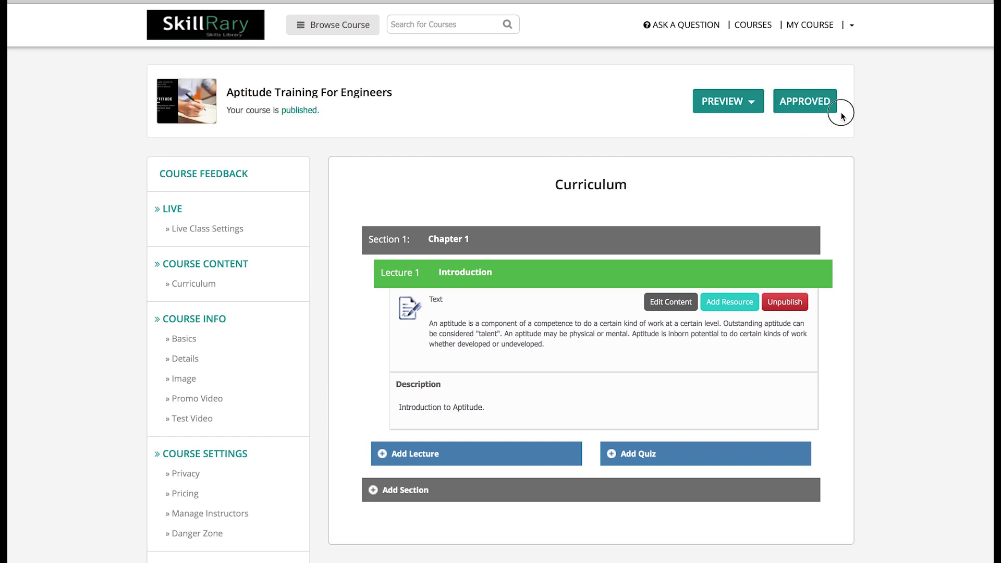
pyautogui.click(734, 30)
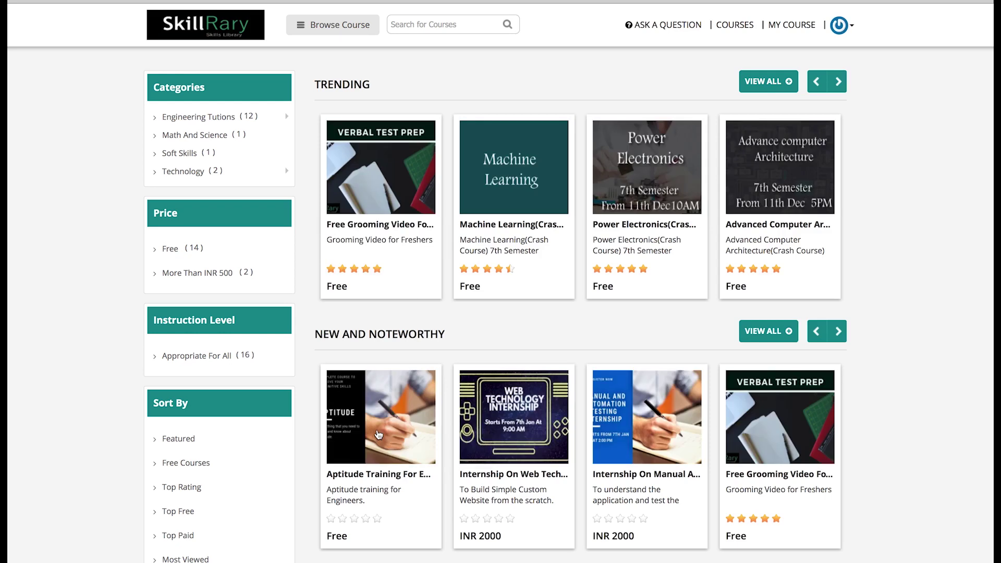
pyautogui.click(379, 435)
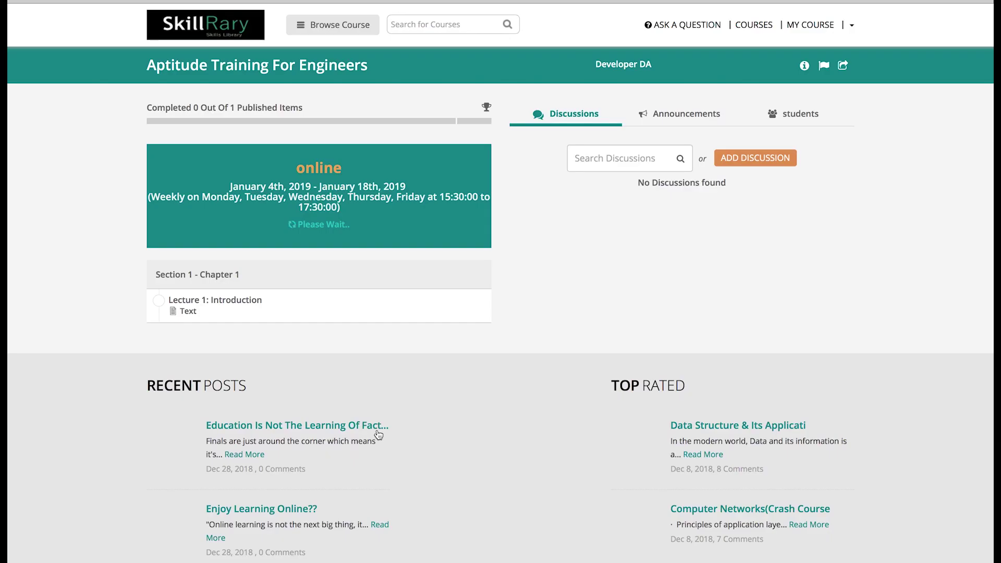